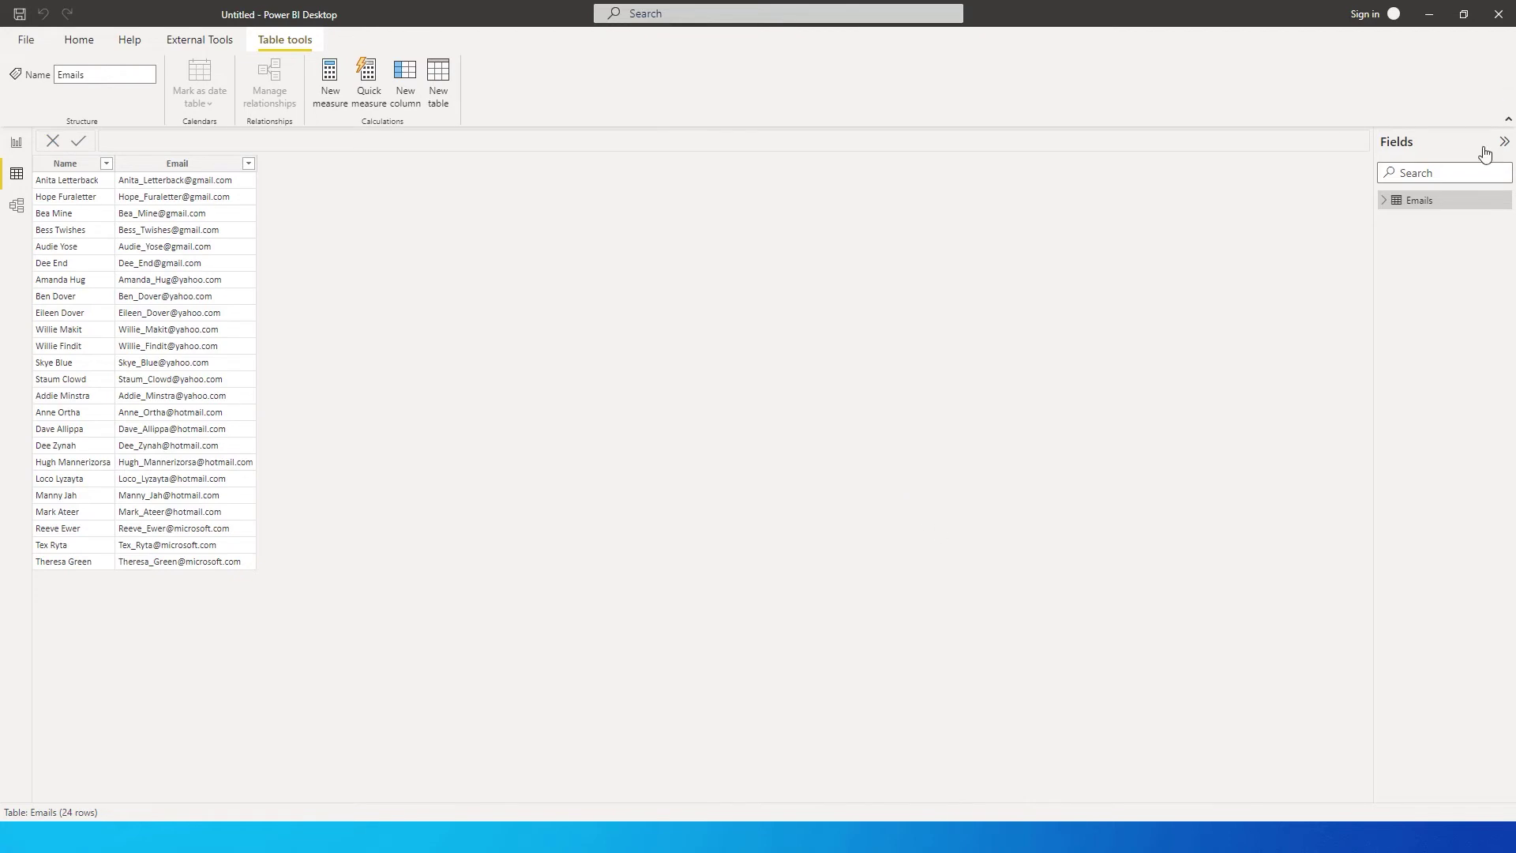
Open the Emails table's Edit query option from the Fields pane to load it in Power Query Editor.
{"action": "left_click", "coordinate": [1503, 204]}
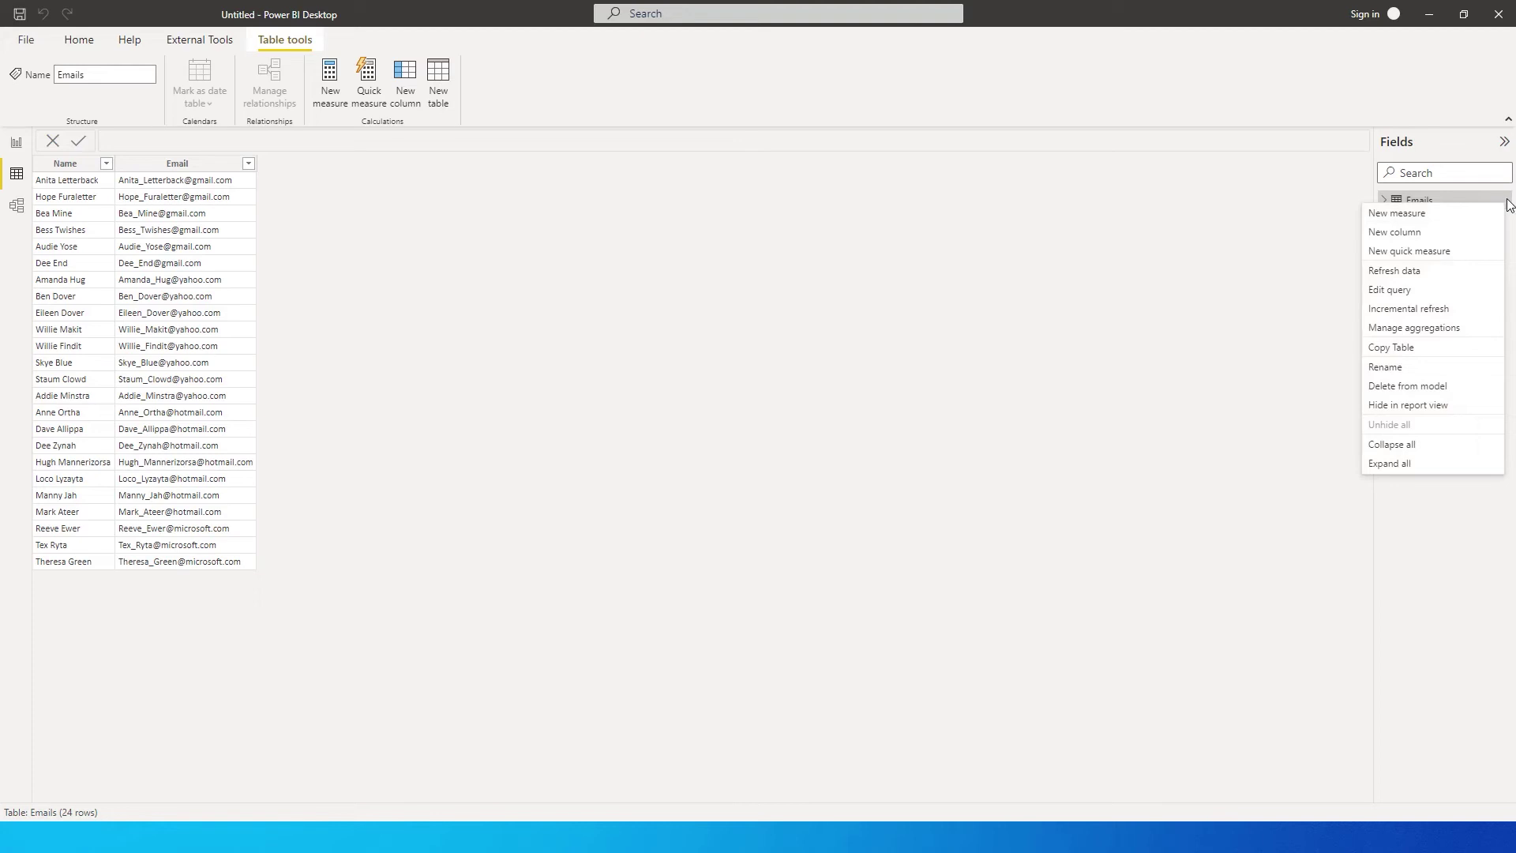
{"action": "left_click", "coordinate": [1400, 292]}
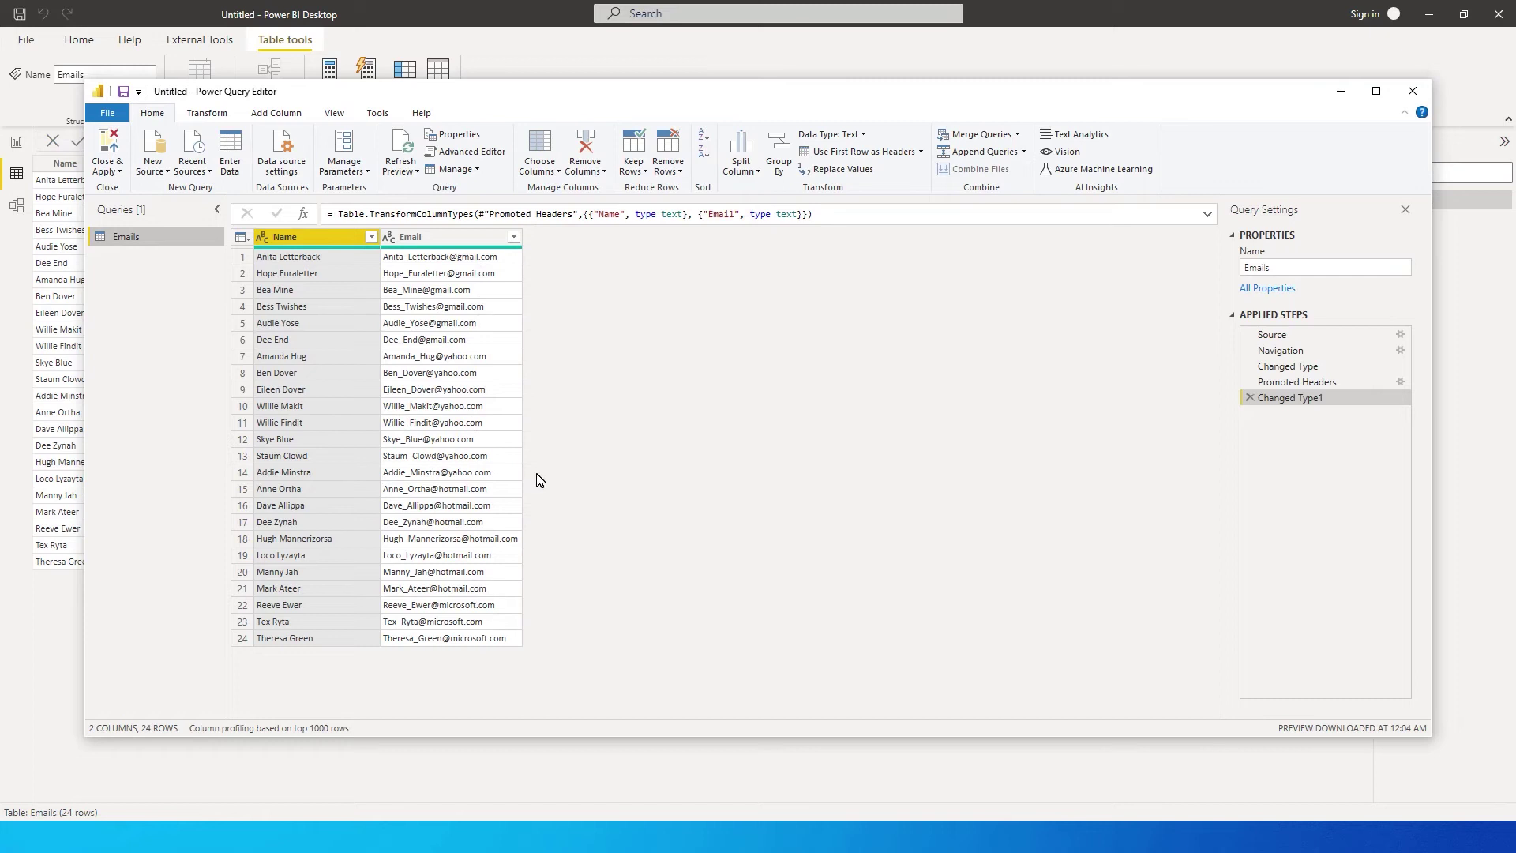
Maximize the Power Query Editor window with the Transform tools showing.
{"action": "left_click", "coordinate": [209, 115]}
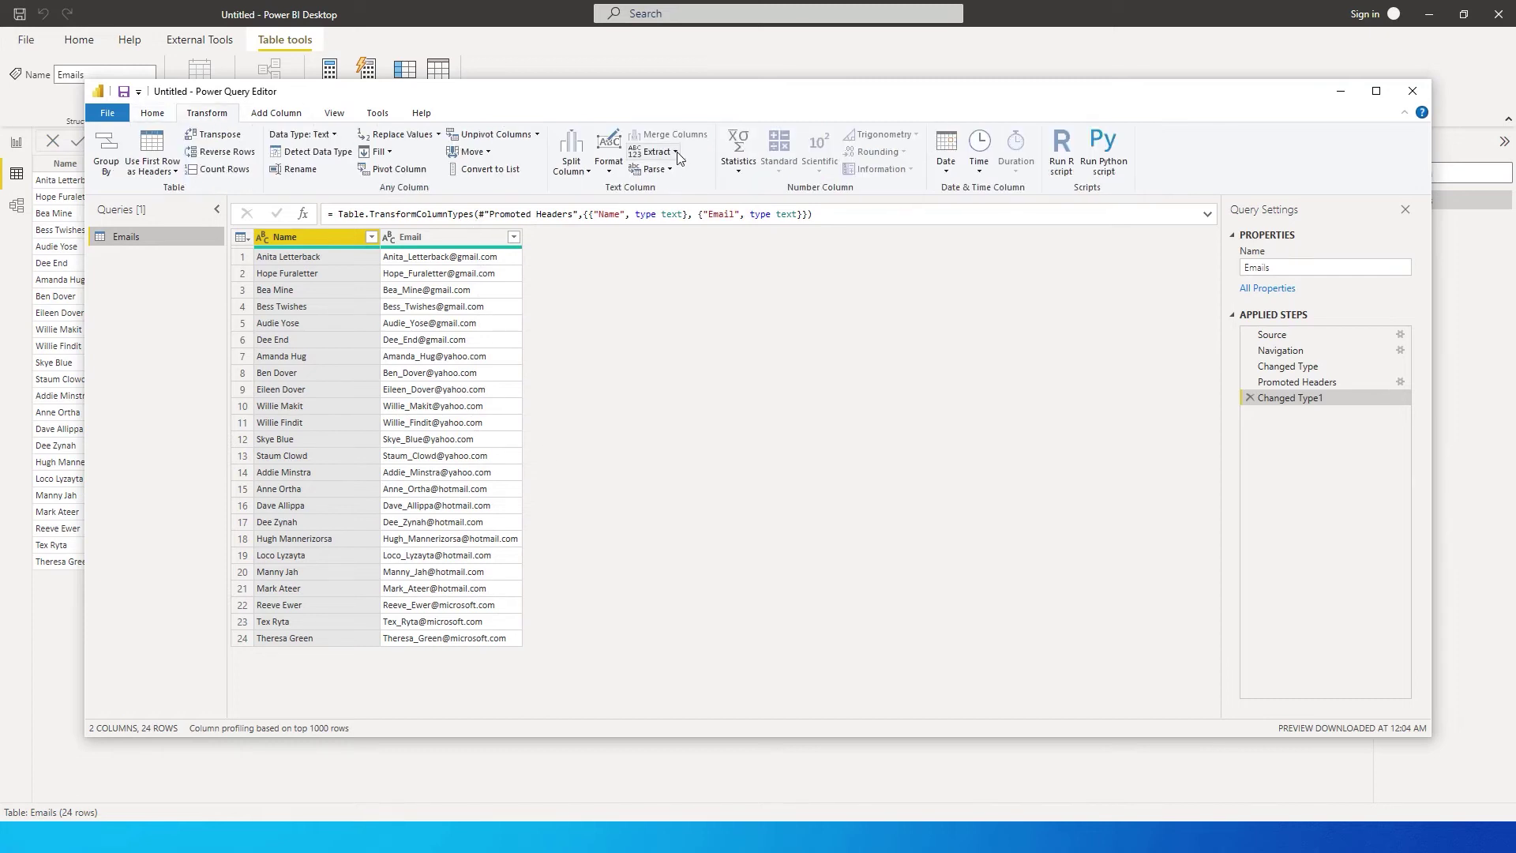
{"action": "left_click", "coordinate": [1376, 92]}
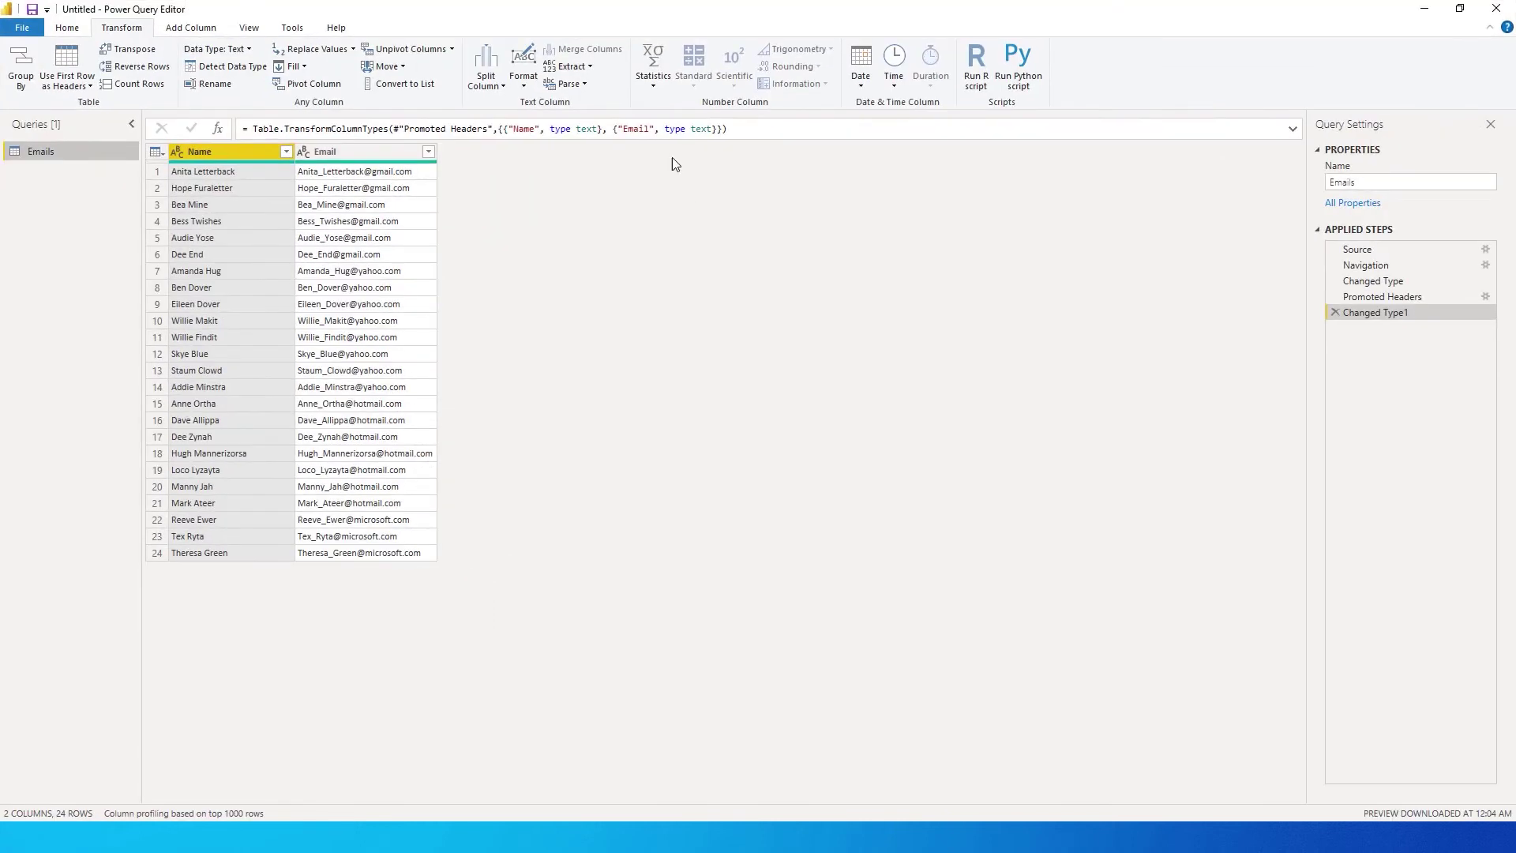
Convert Name to its text length, then delete the Calculated Text Length step to restore names.
{"action": "left_click", "coordinate": [593, 68]}
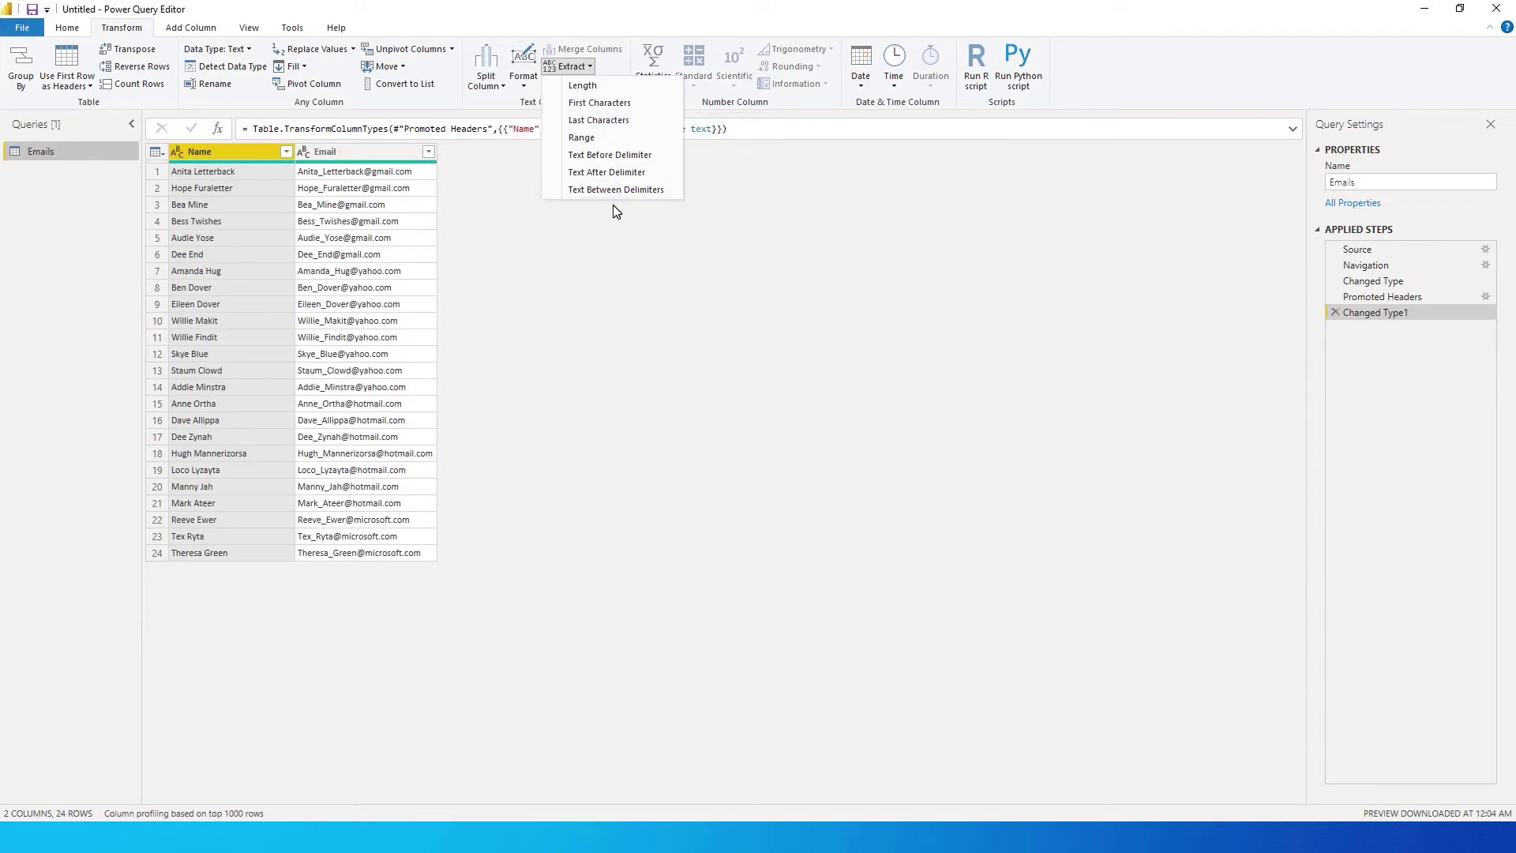
{"action": "left_click", "coordinate": [130, 30]}
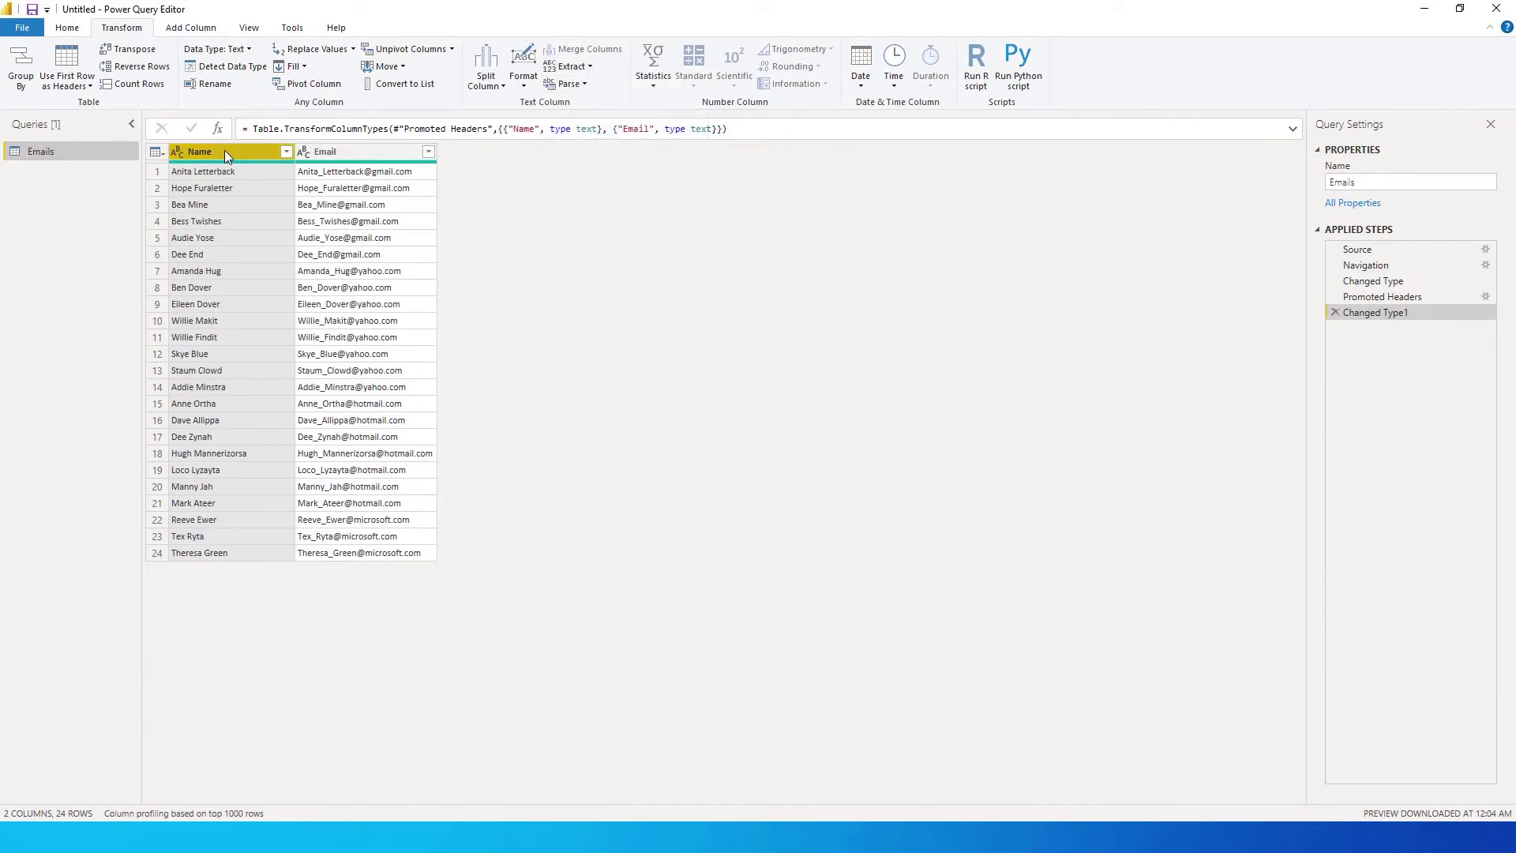
{"action": "left_click", "coordinate": [591, 68]}
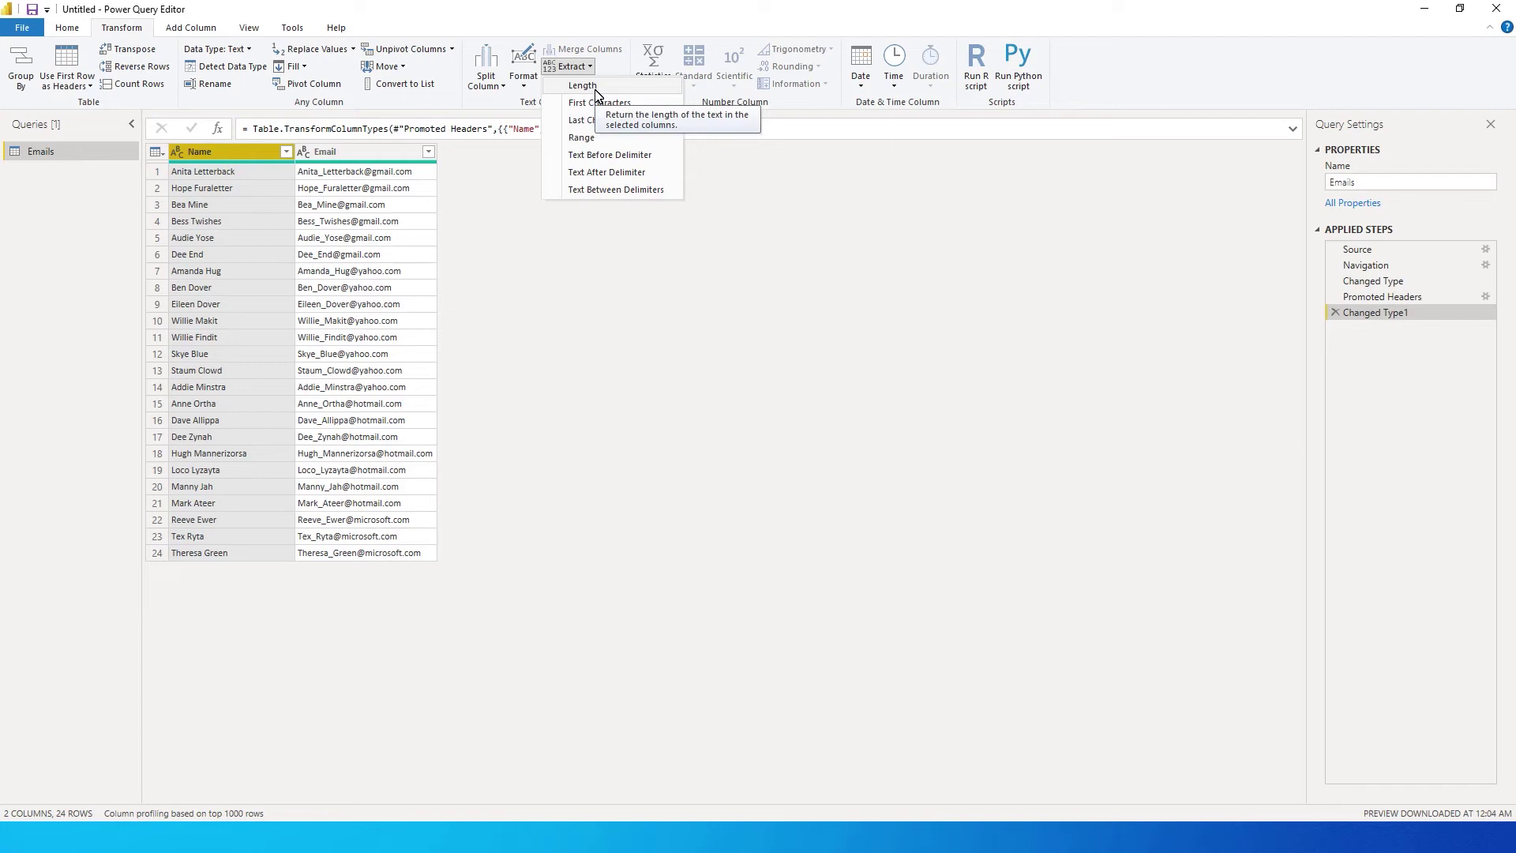
{"action": "left_click", "coordinate": [596, 89]}
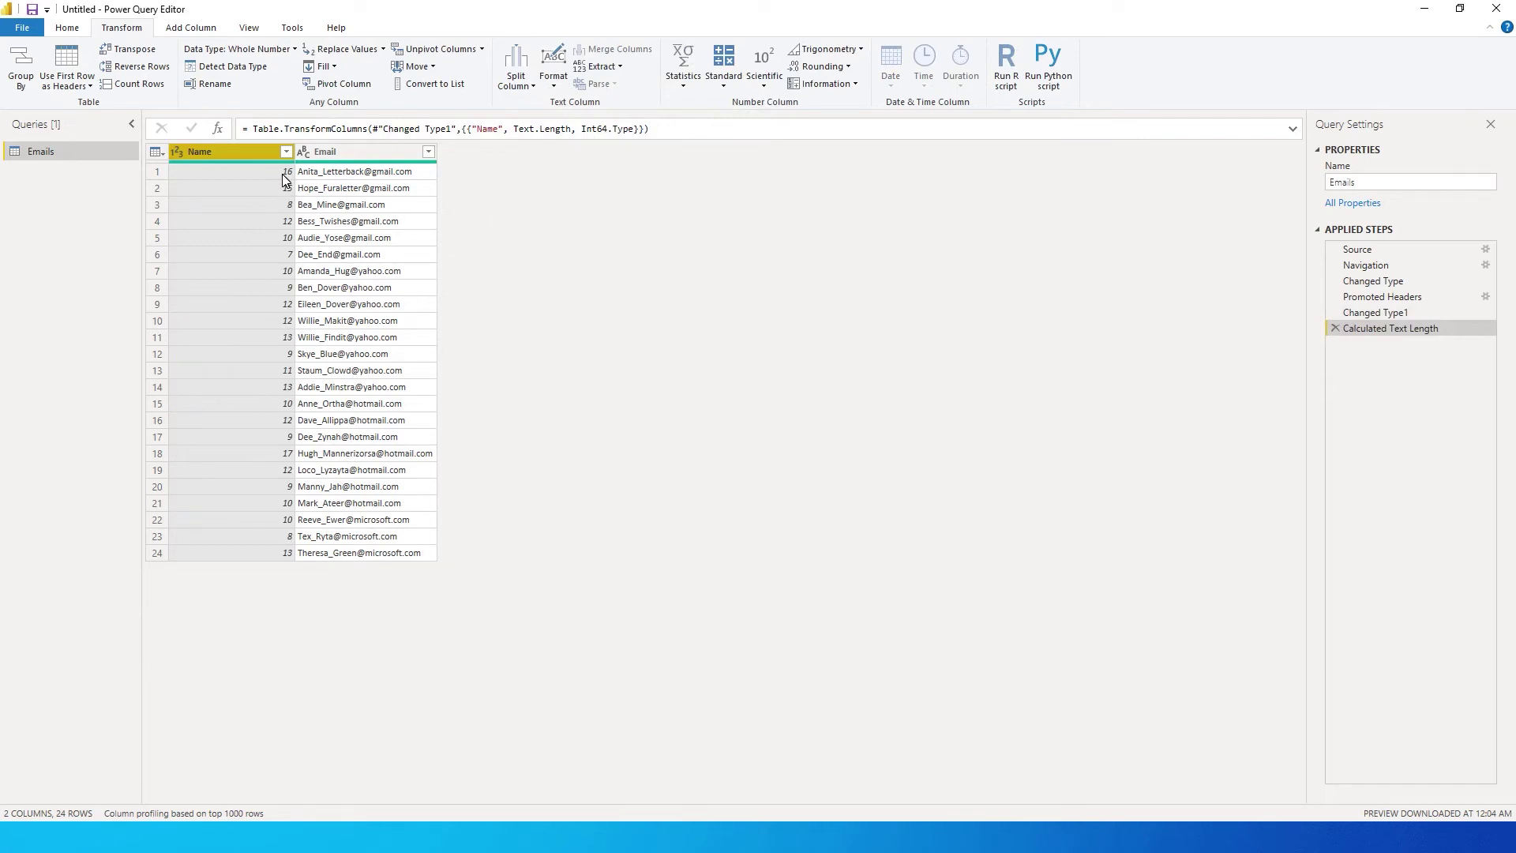
{"action": "left_click", "coordinate": [1333, 328]}
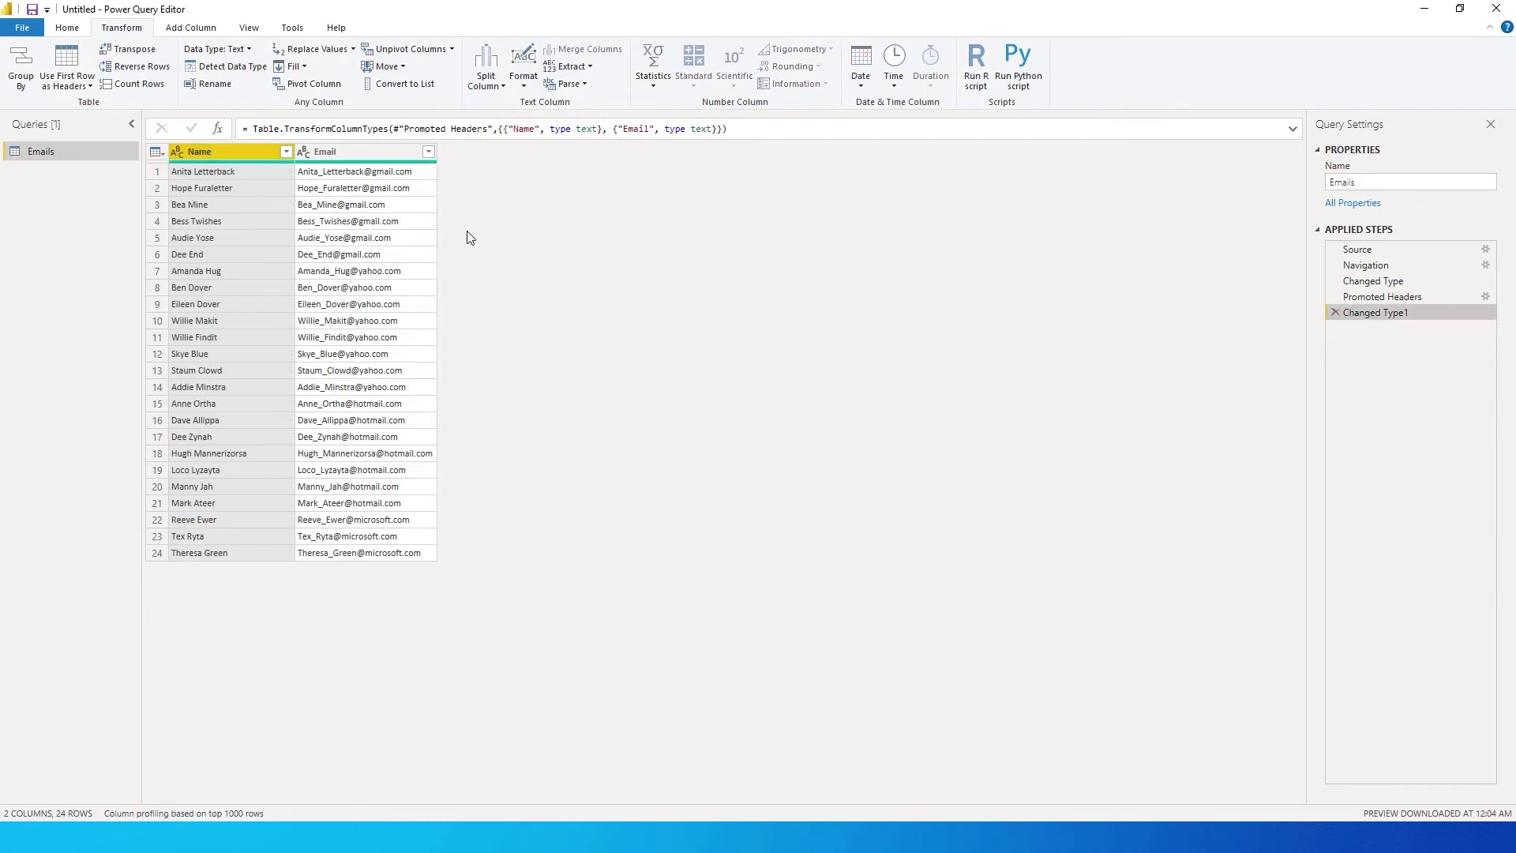
Add a Length column from Name using Add Column > Extract > Length.
{"action": "left_click", "coordinate": [194, 30]}
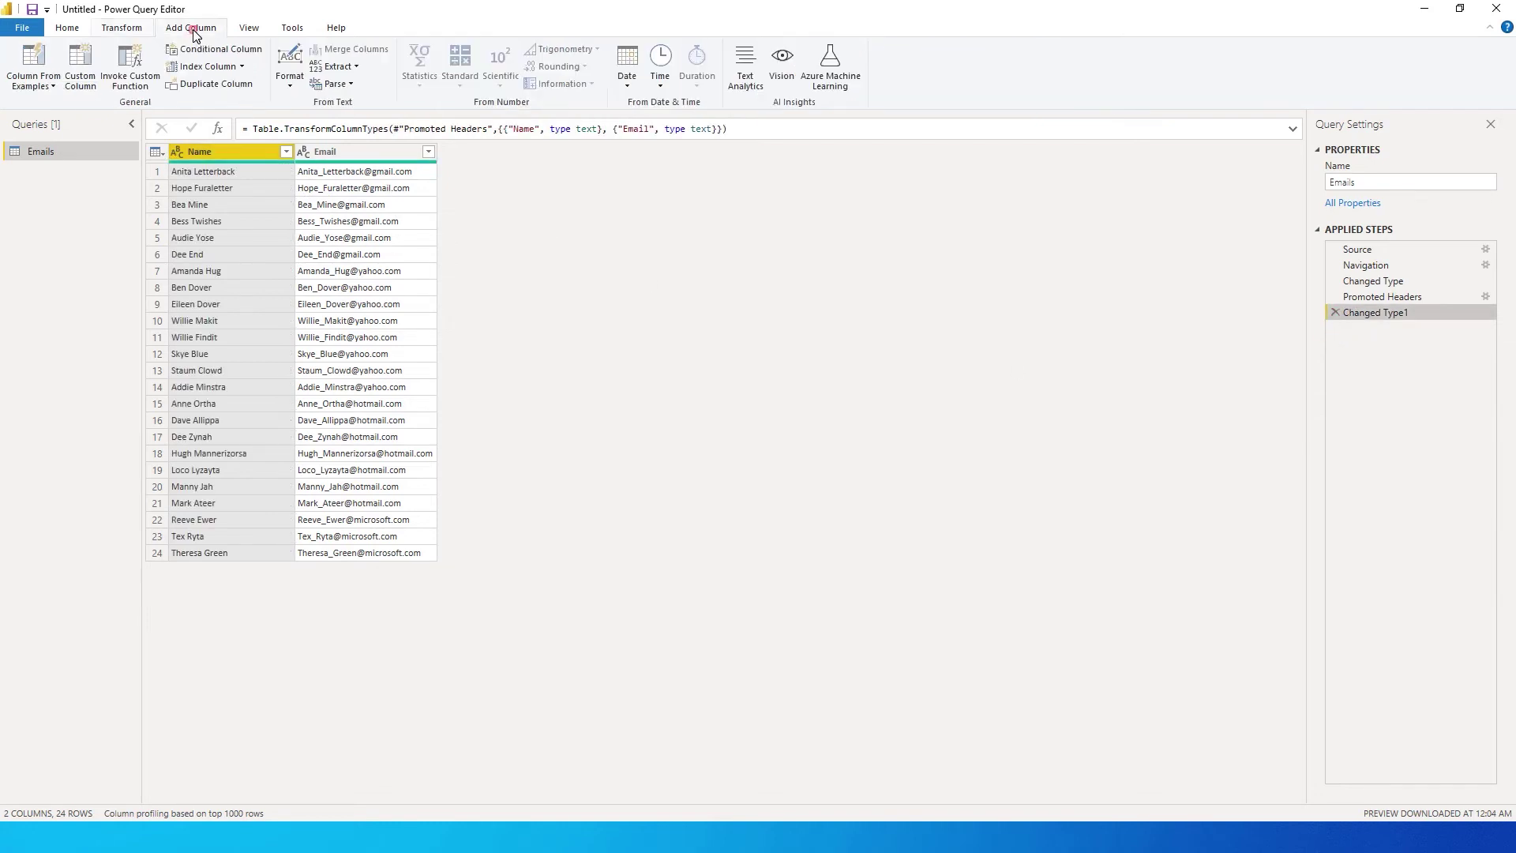
{"action": "left_click", "coordinate": [350, 67]}
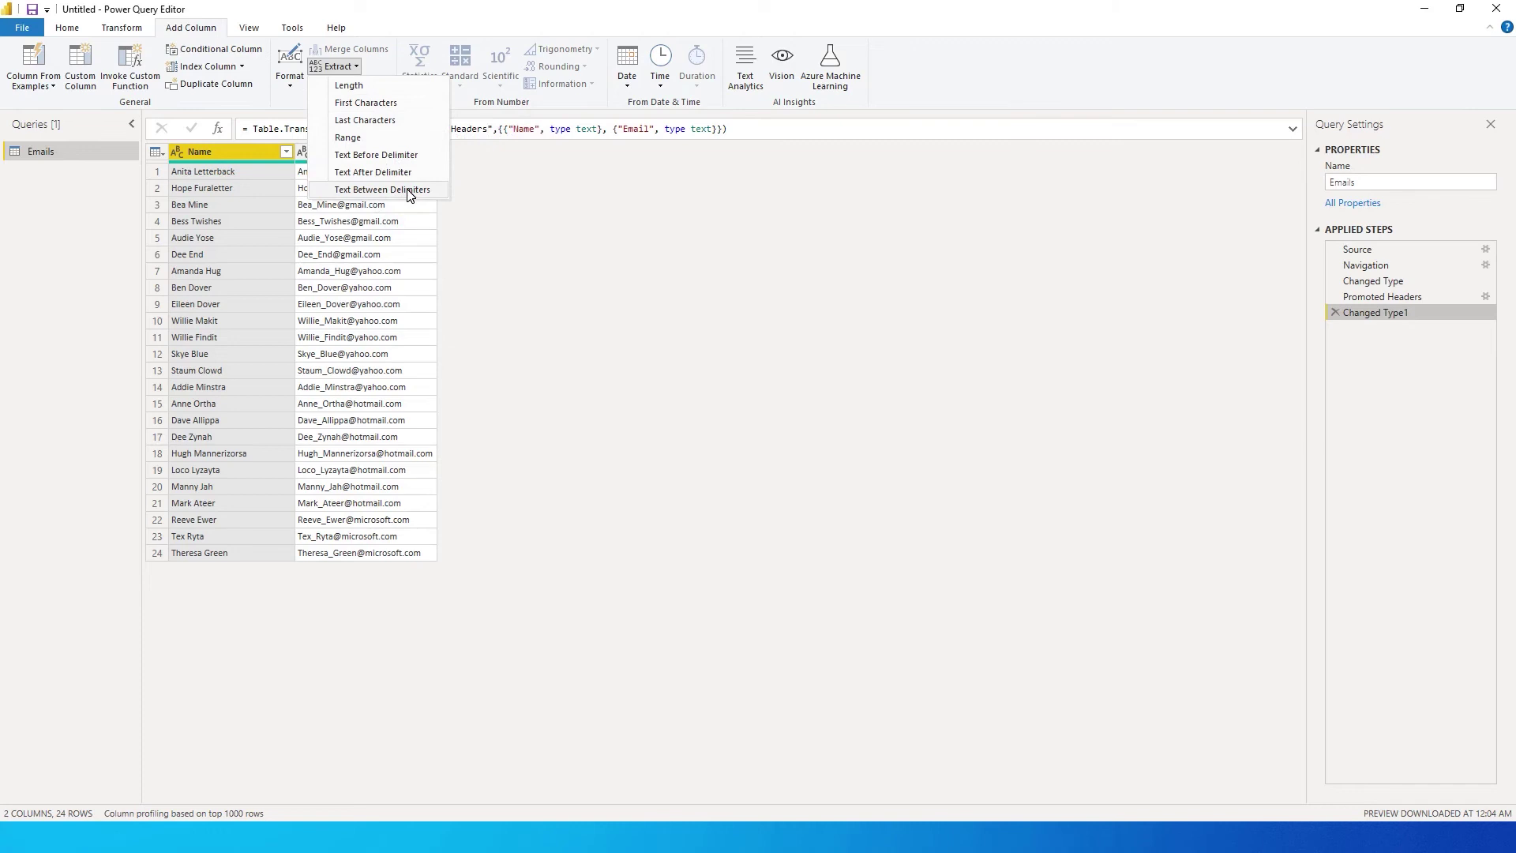
{"action": "left_click", "coordinate": [535, 323]}
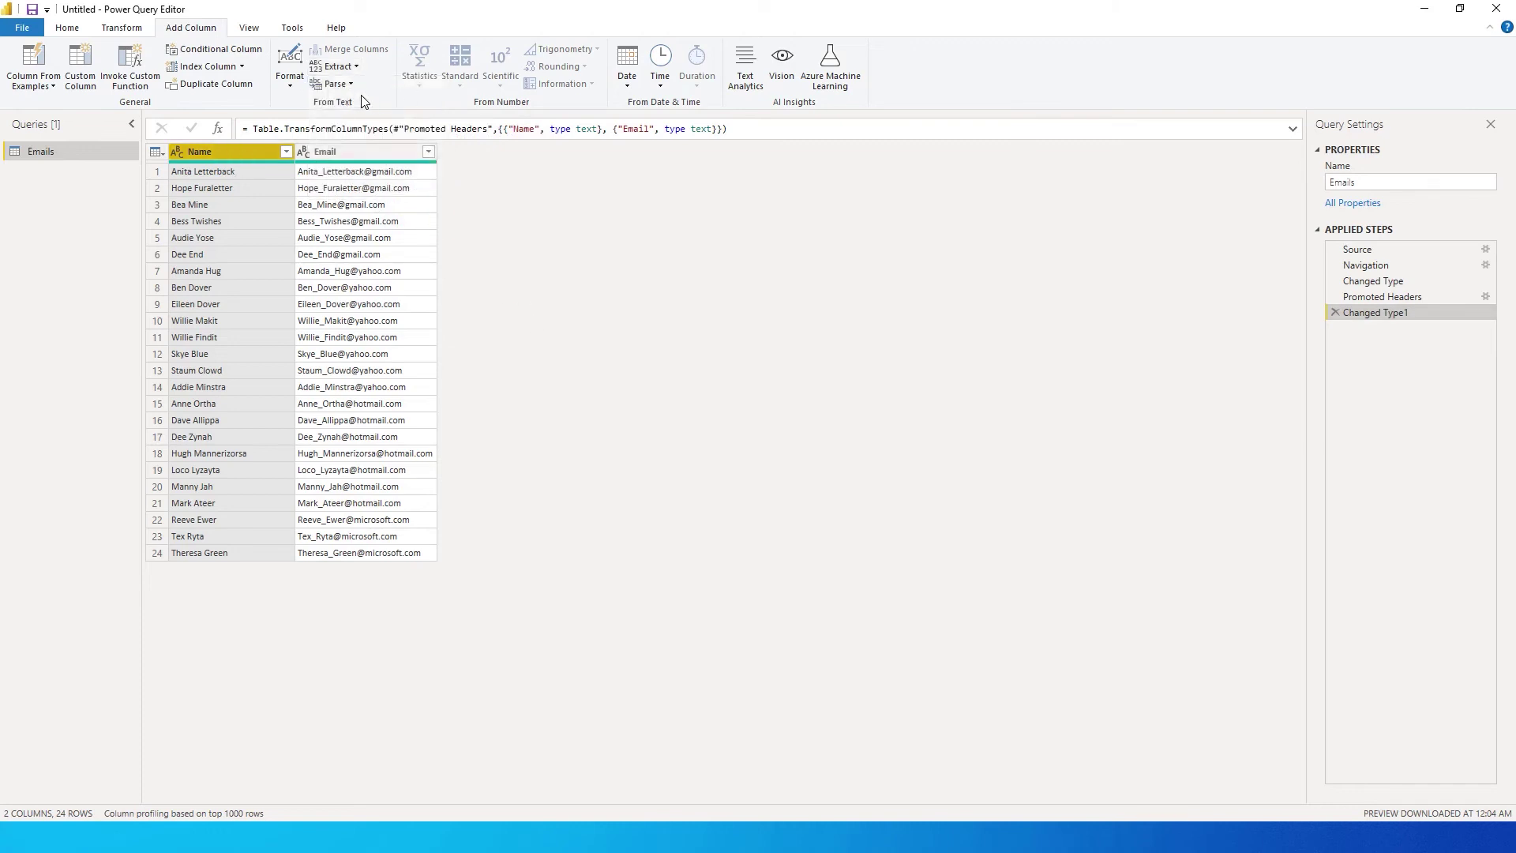
{"action": "left_click", "coordinate": [337, 67]}
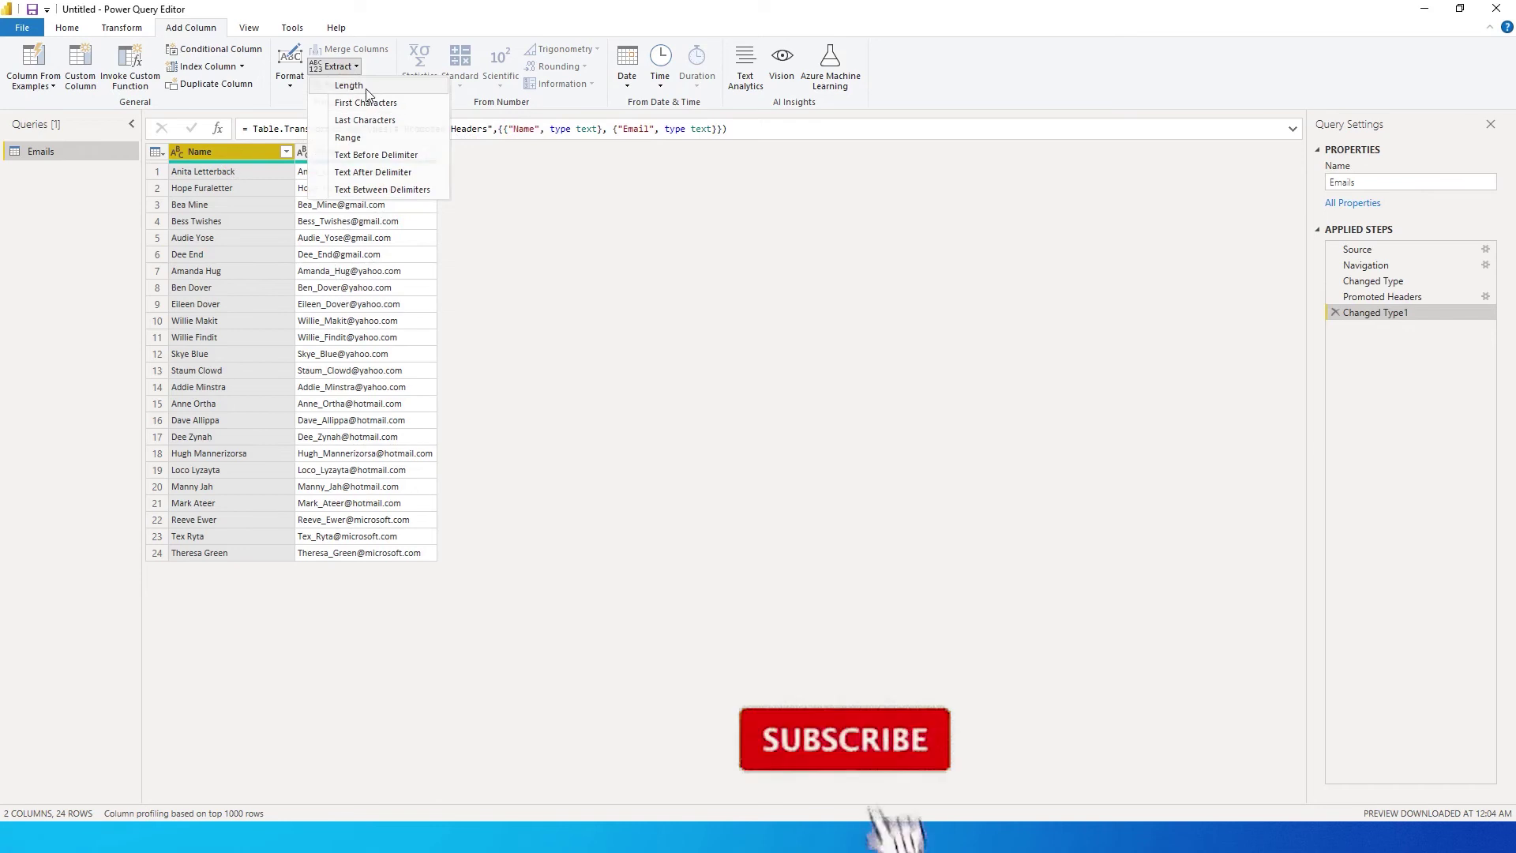
{"action": "left_click", "coordinate": [349, 85]}
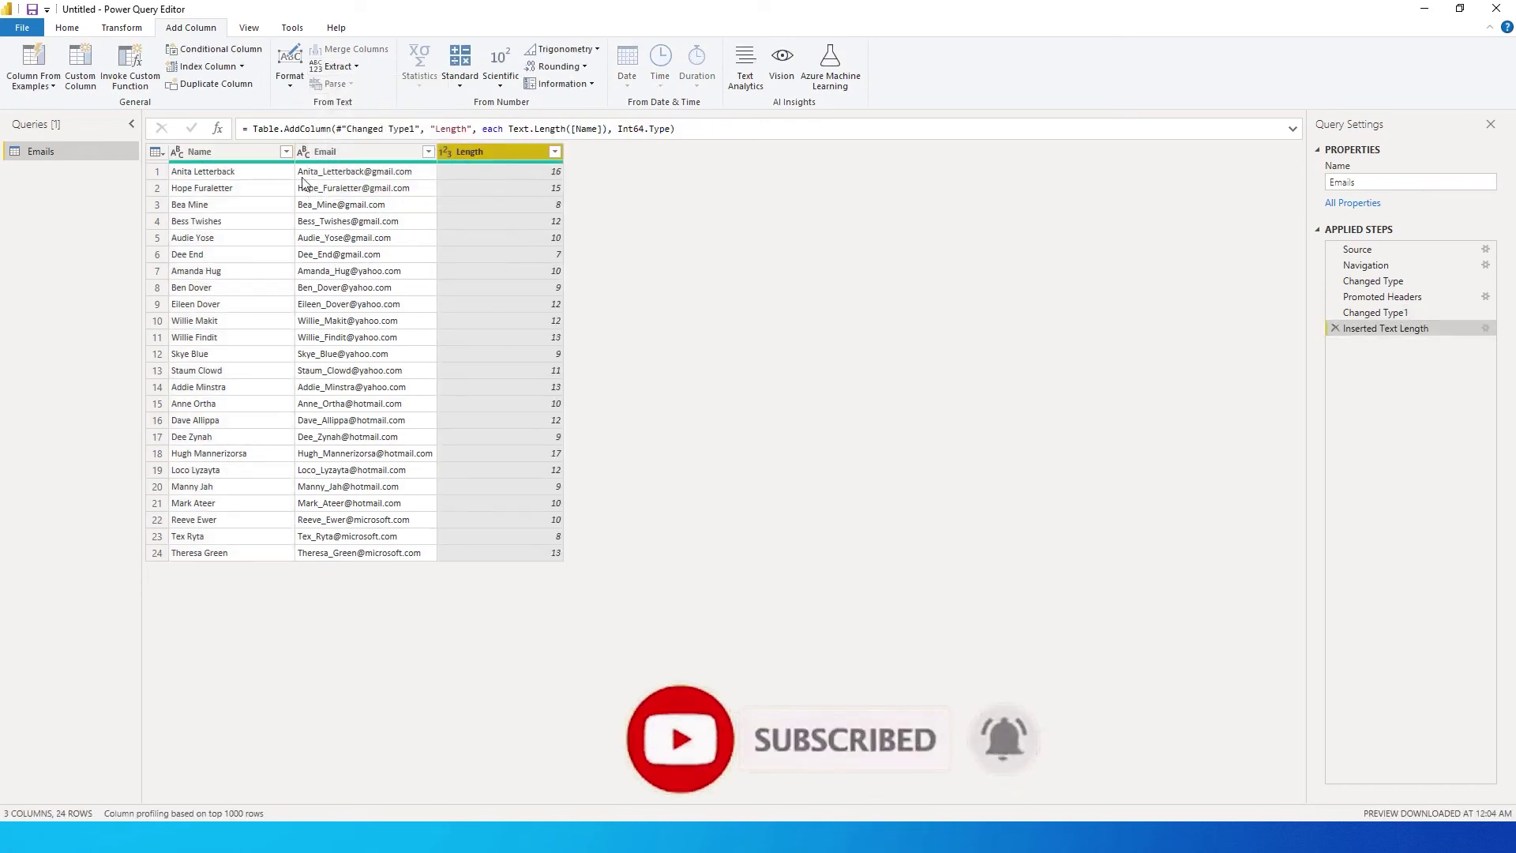
Check the Name and Length values for rows 1 and 3, then select the Length column.
{"action": "left_click", "coordinate": [214, 175]}
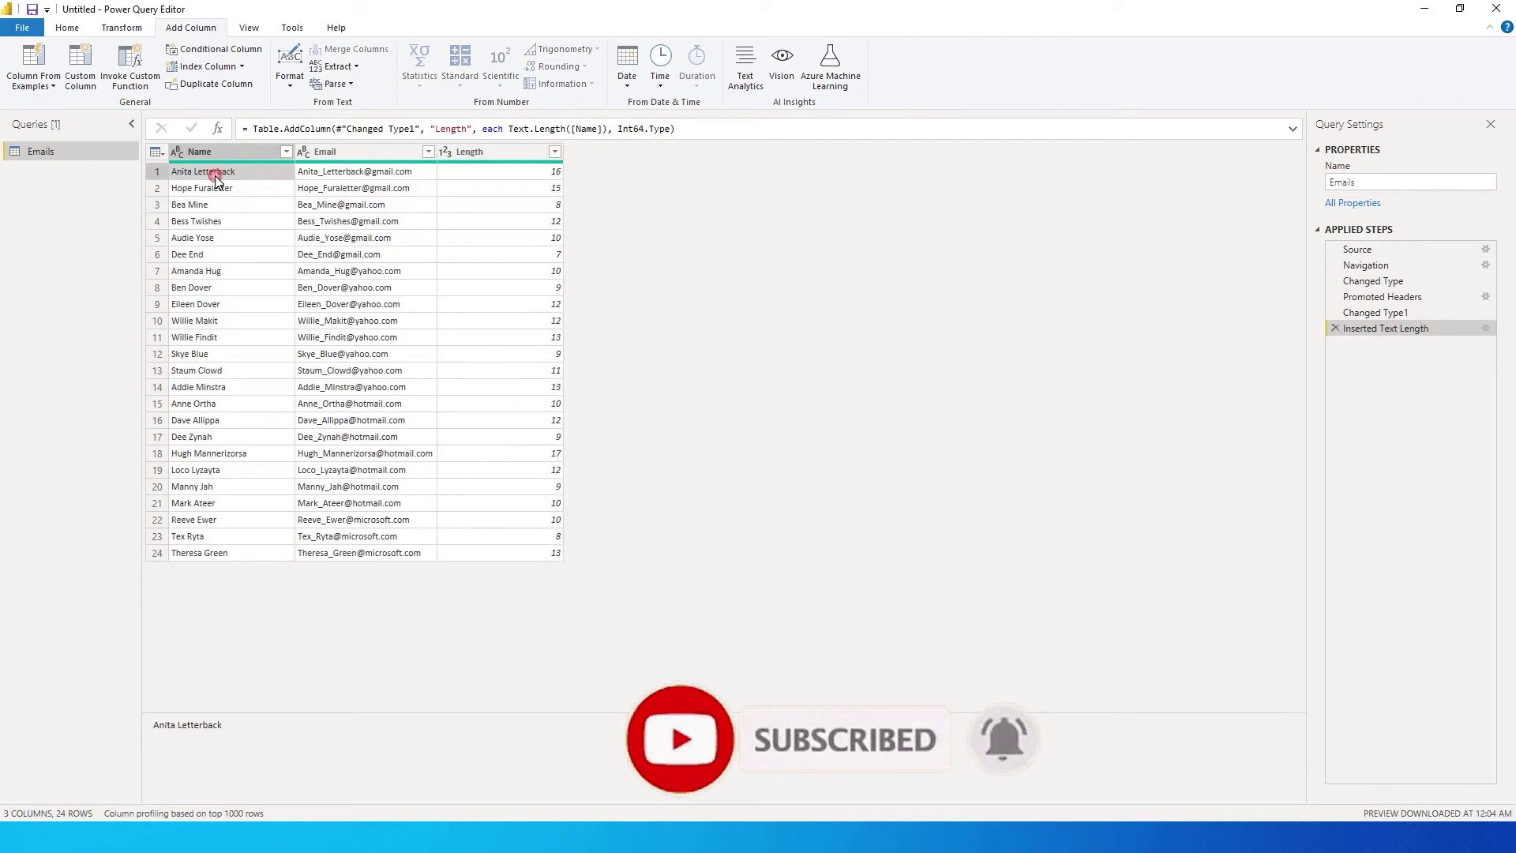
{"action": "left_click", "coordinate": [529, 174]}
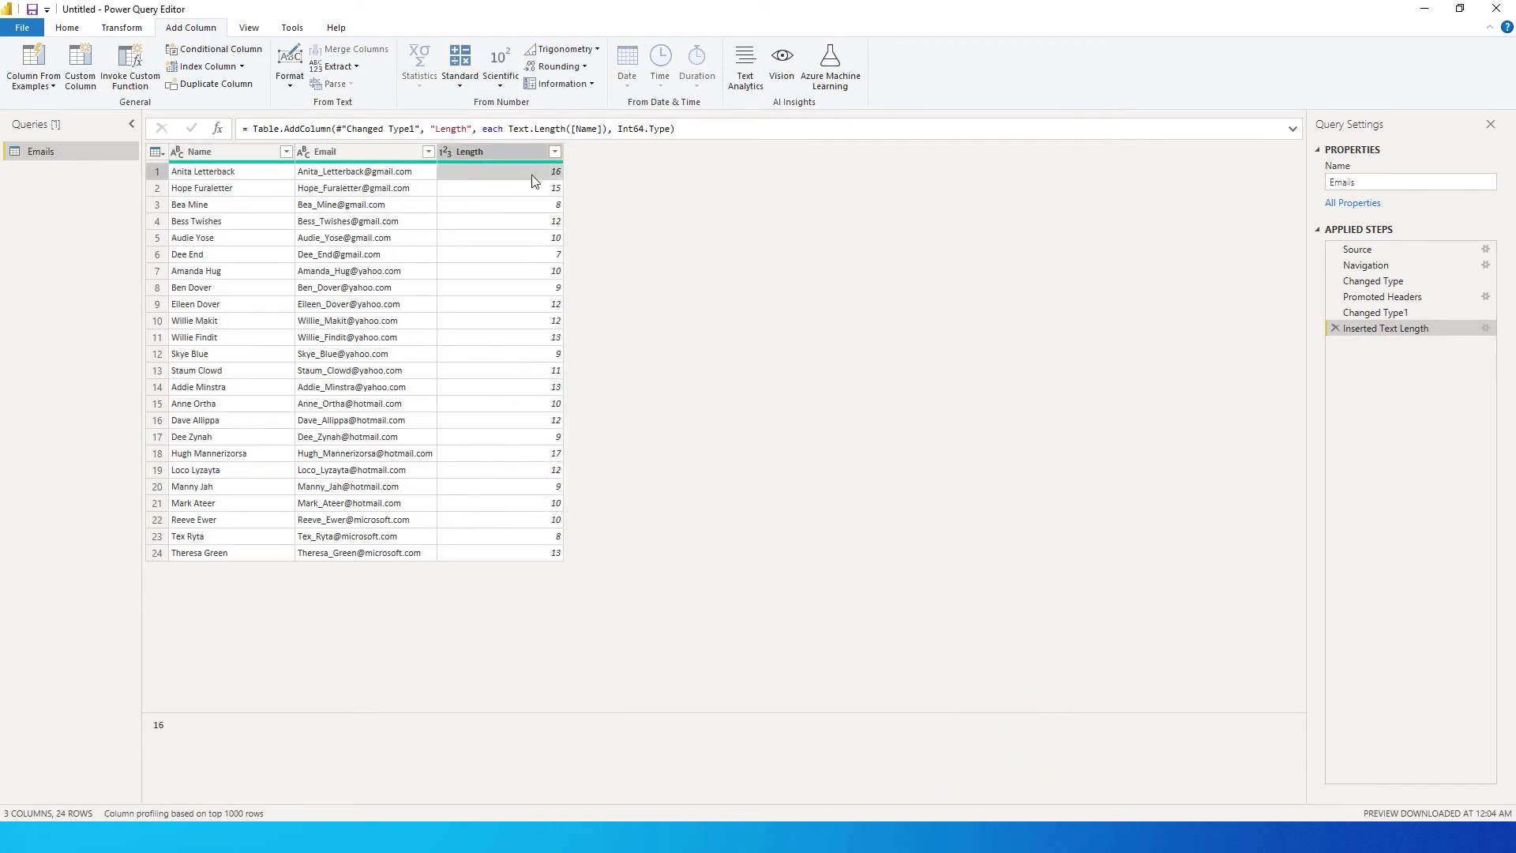
{"action": "left_click", "coordinate": [551, 207]}
{"action": "left_click", "coordinate": [239, 209]}
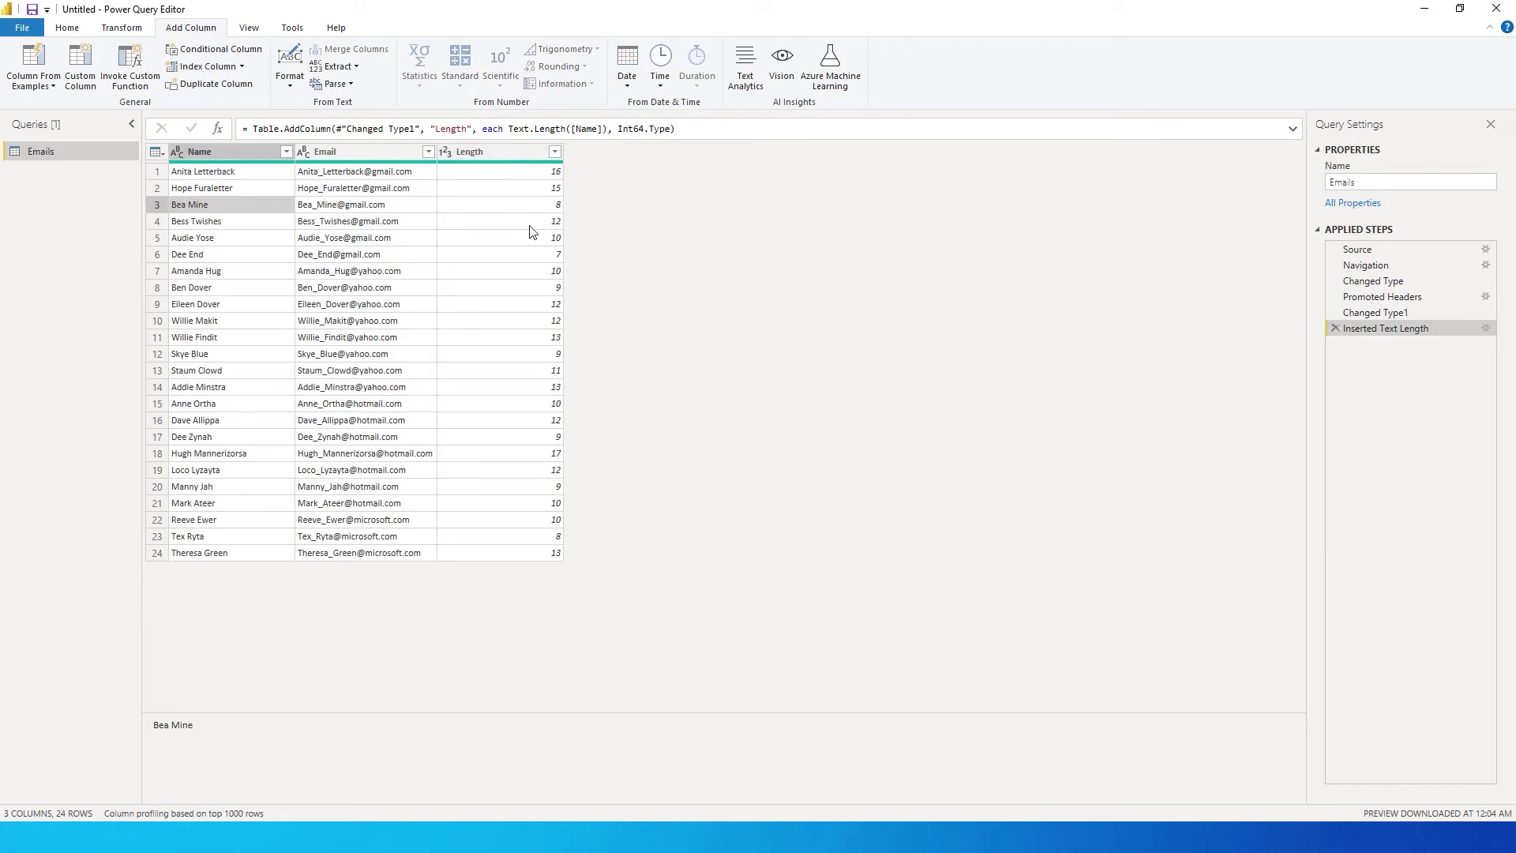
{"action": "left_click", "coordinate": [555, 209]}
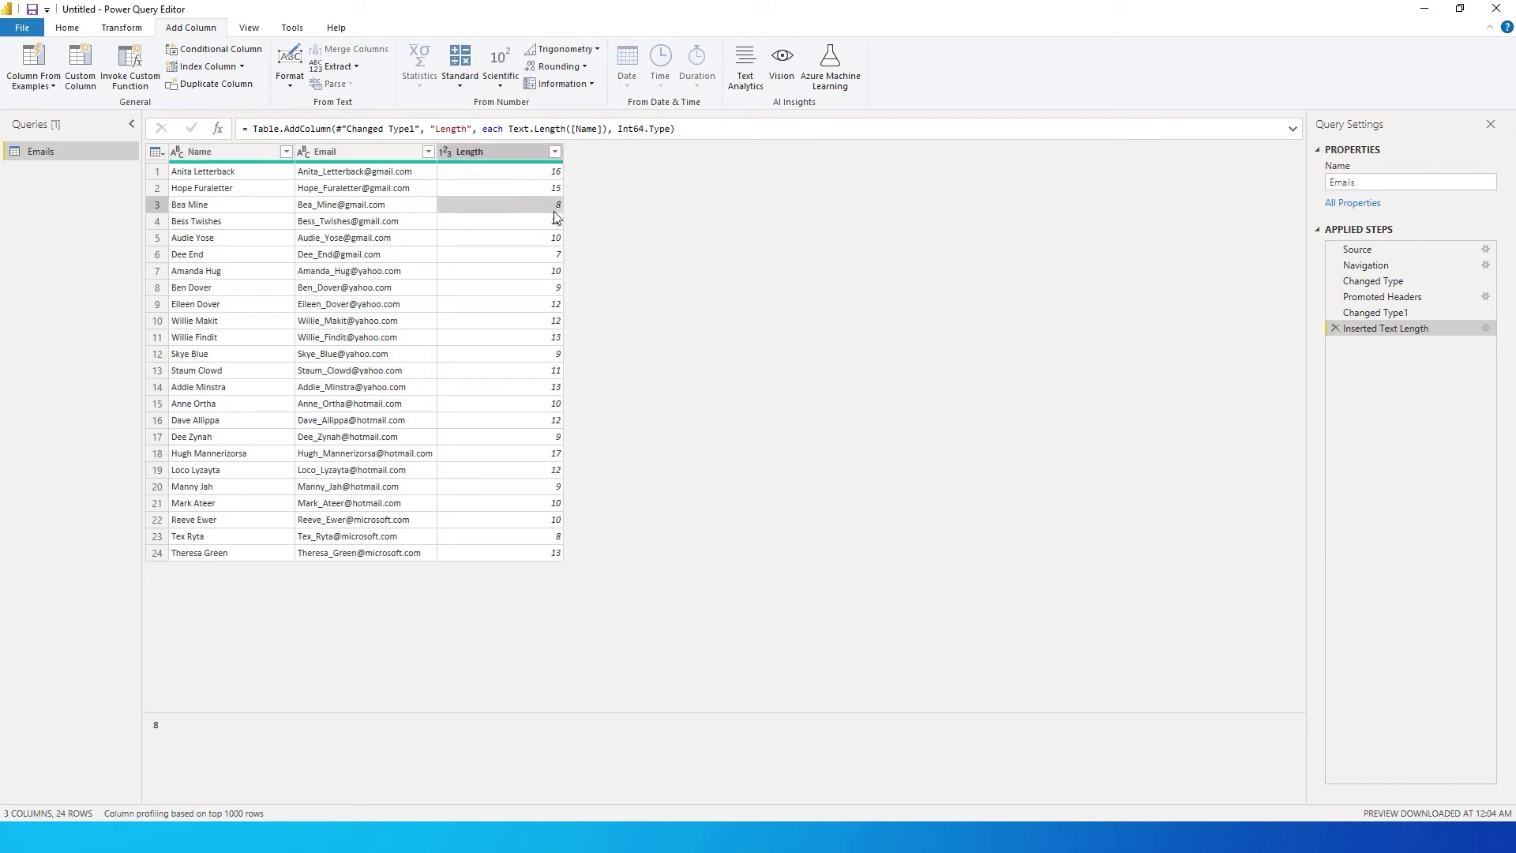
{"action": "left_click", "coordinate": [495, 156]}
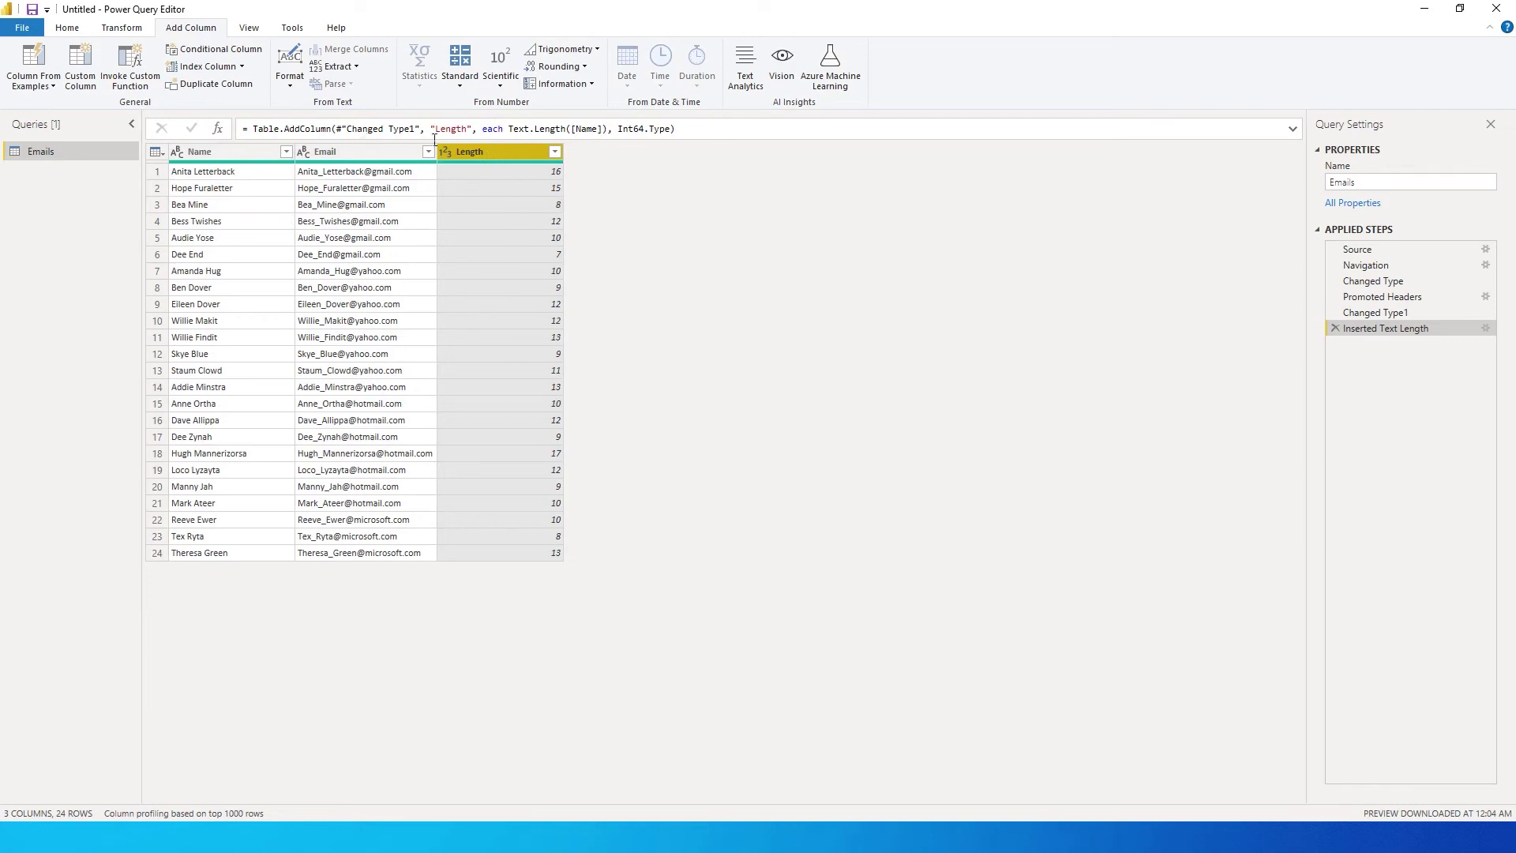
Add a First Characters column holding the first 5 characters of each Name.
{"action": "left_click", "coordinate": [227, 151]}
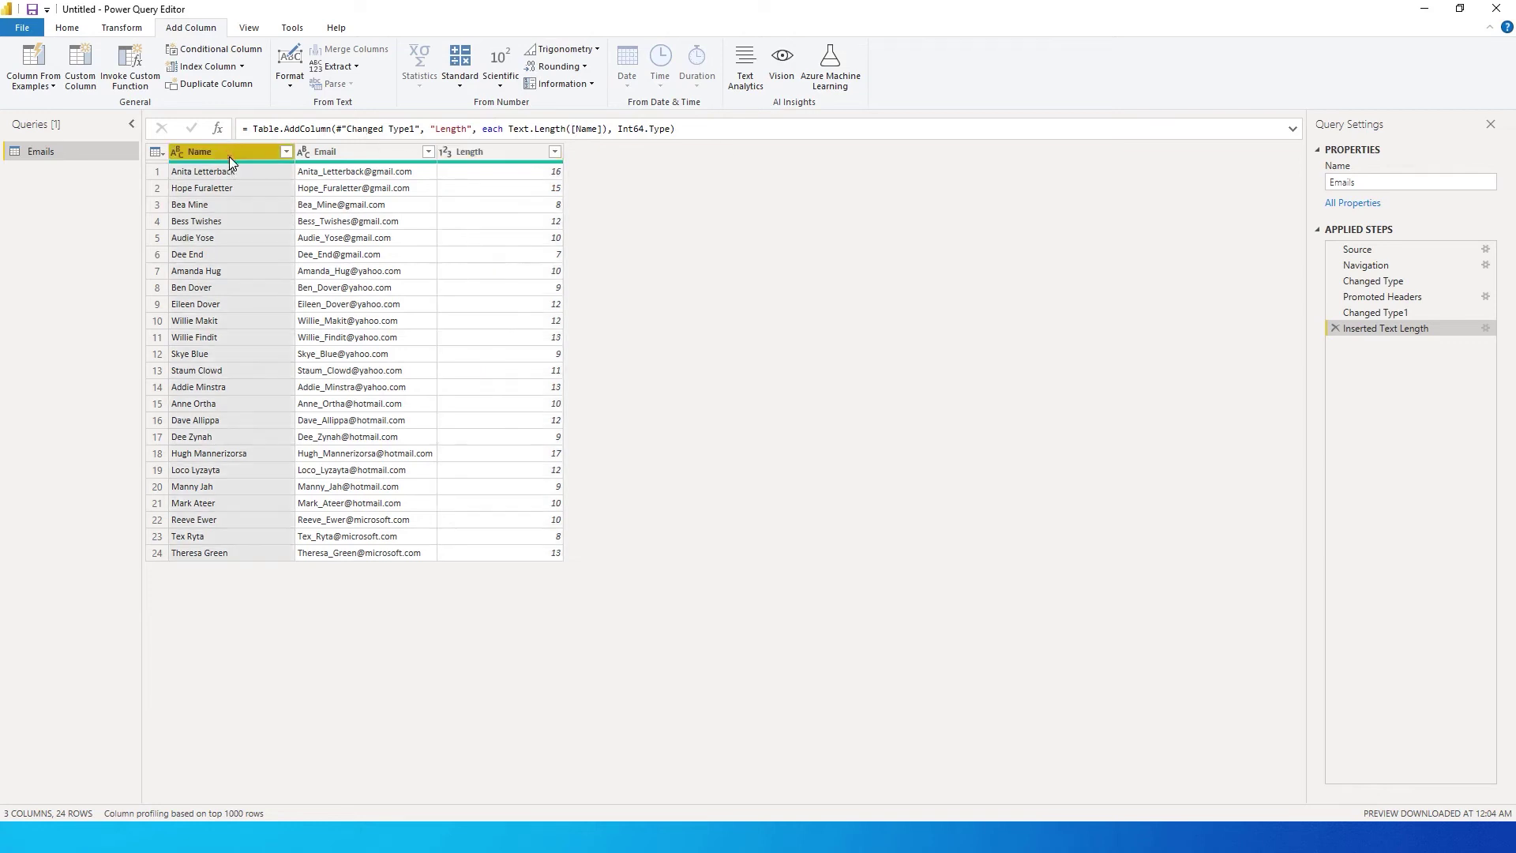
{"action": "left_click", "coordinate": [355, 67]}
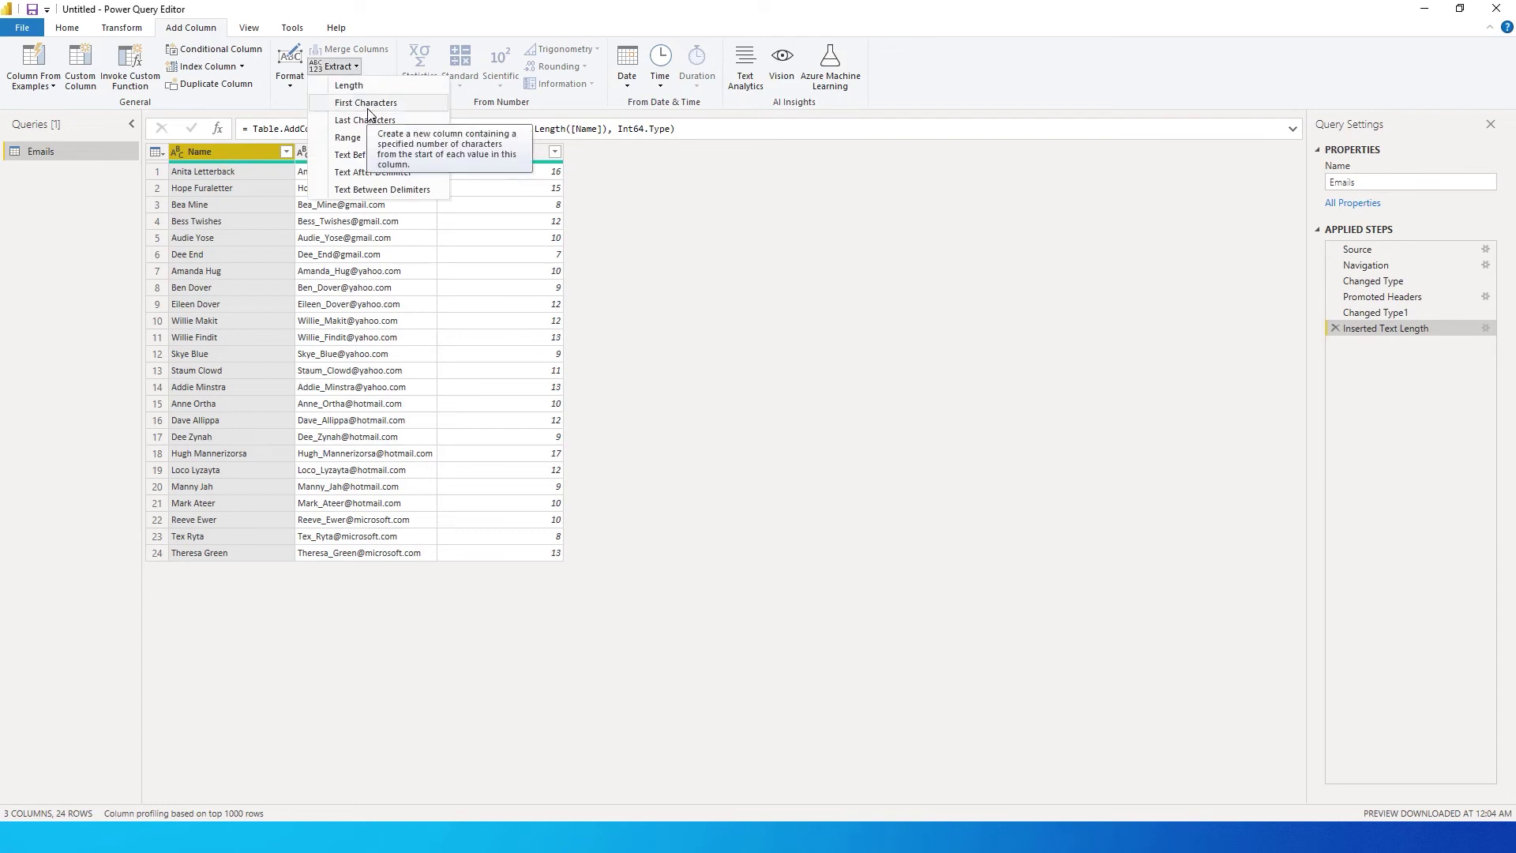
{"action": "left_click", "coordinate": [378, 111]}
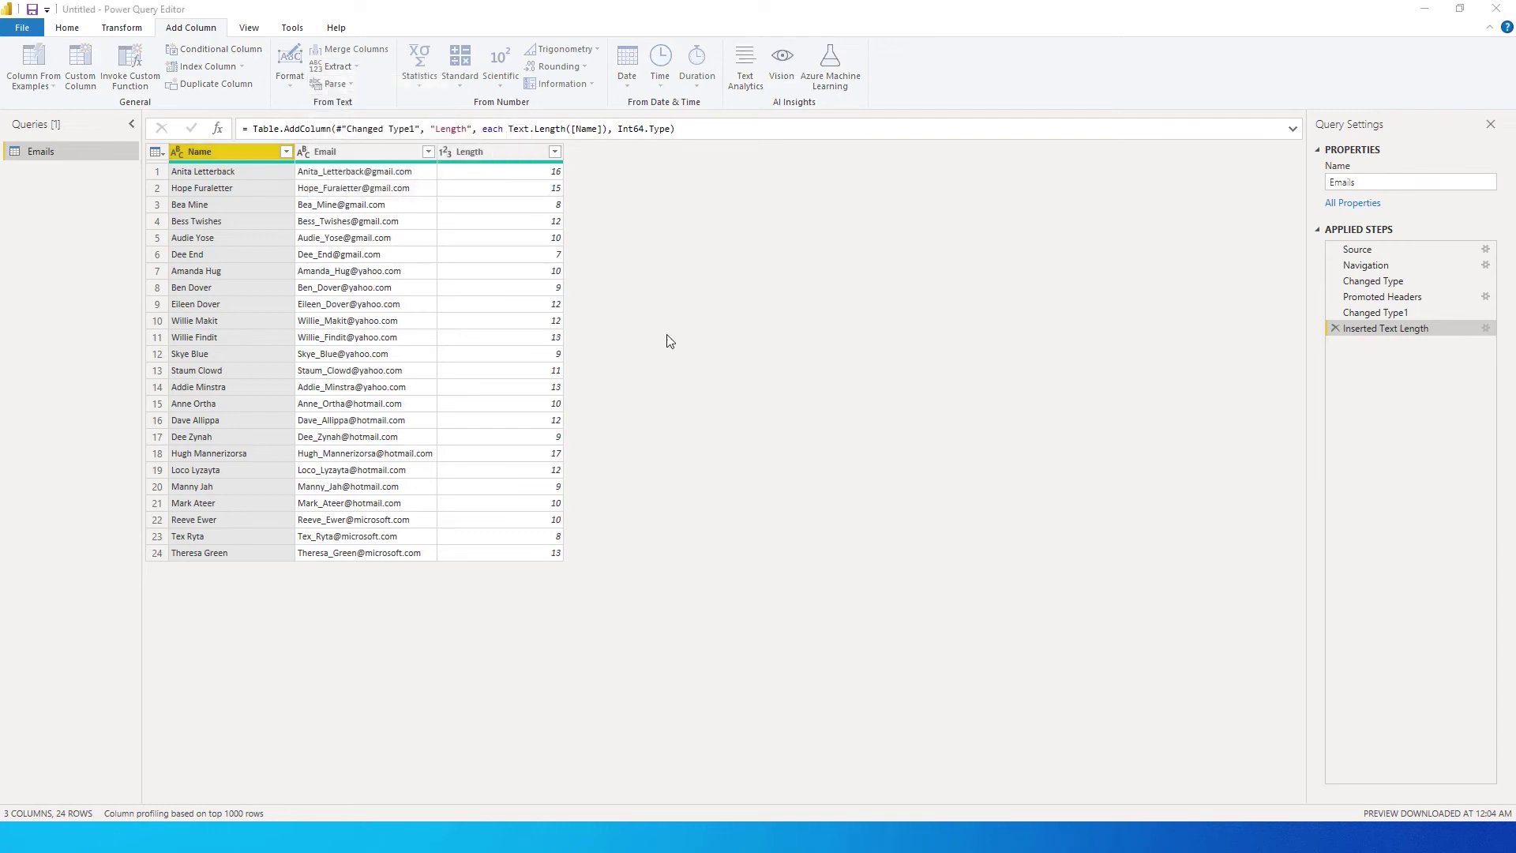
{"action": "left_click", "coordinate": [603, 426]}
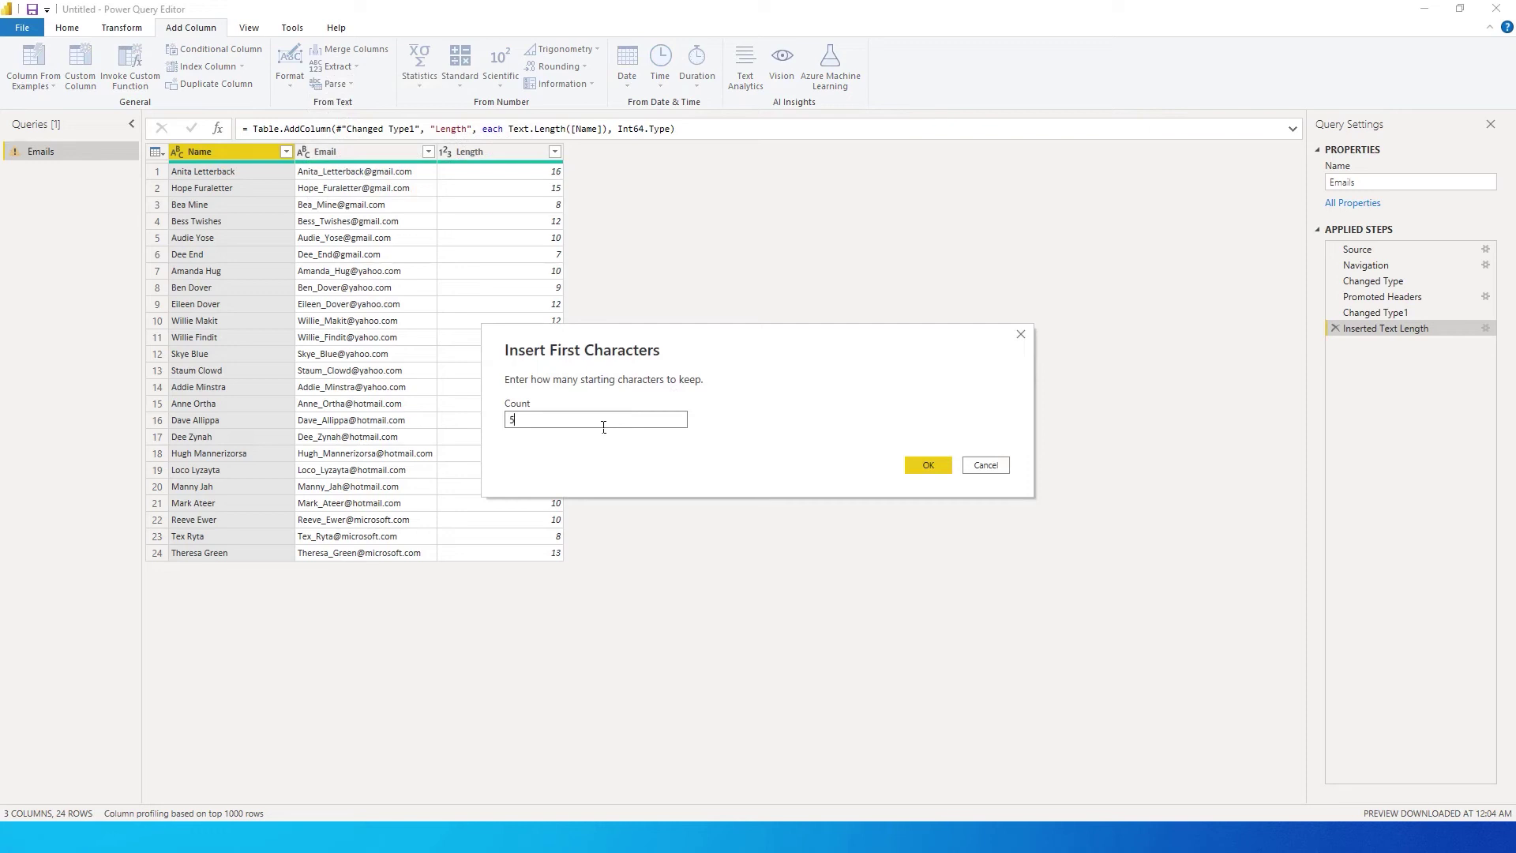
{"action": "left_click", "coordinate": [936, 467]}
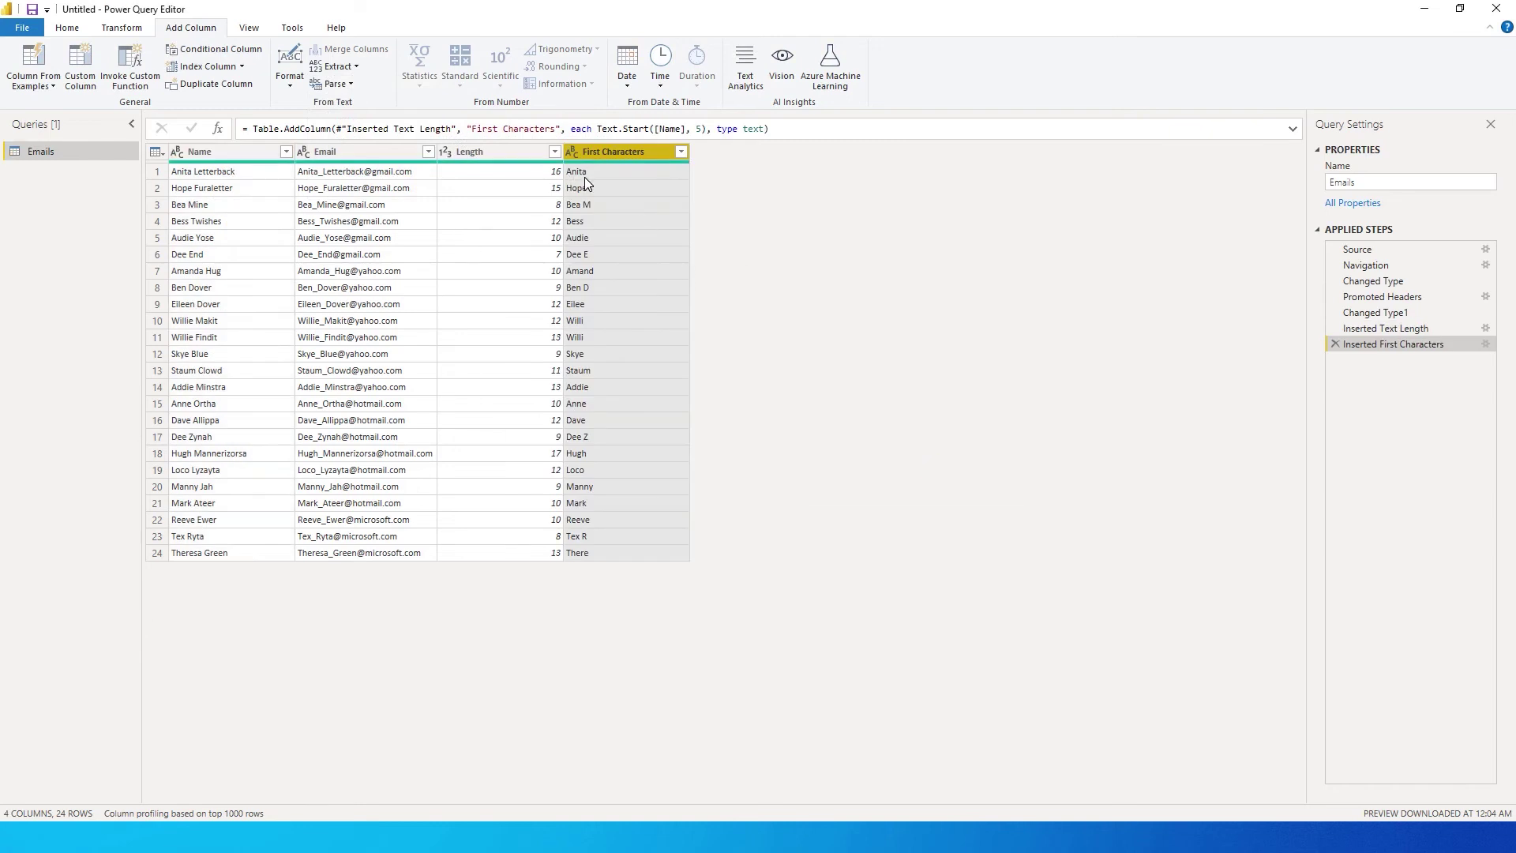
{"action": "left_click", "coordinate": [226, 153]}
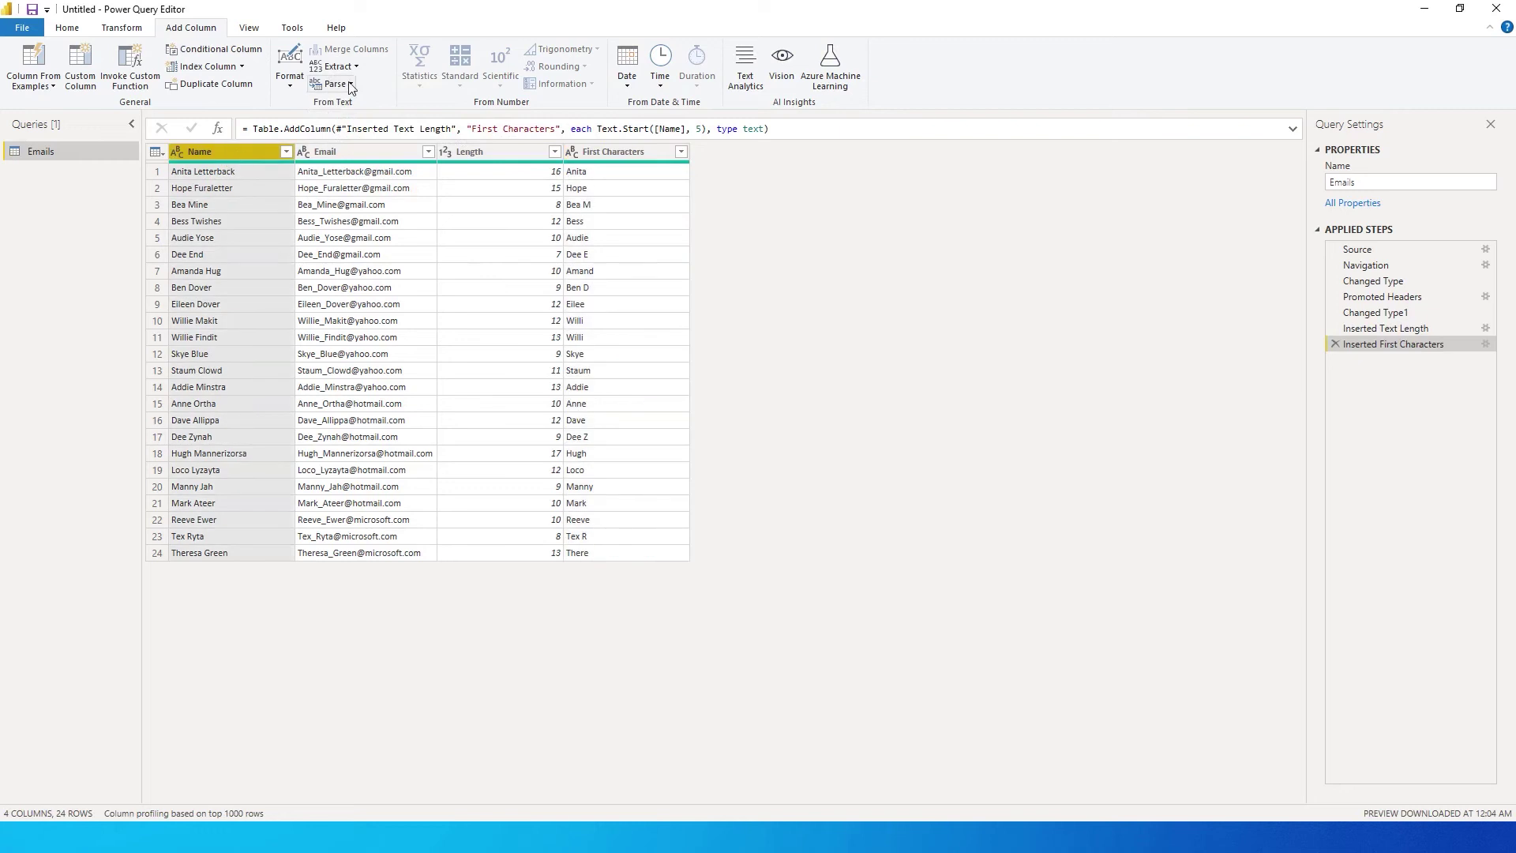
Extract the last 5 characters of each Name into a new Last Characters column.
{"action": "left_click", "coordinate": [351, 67]}
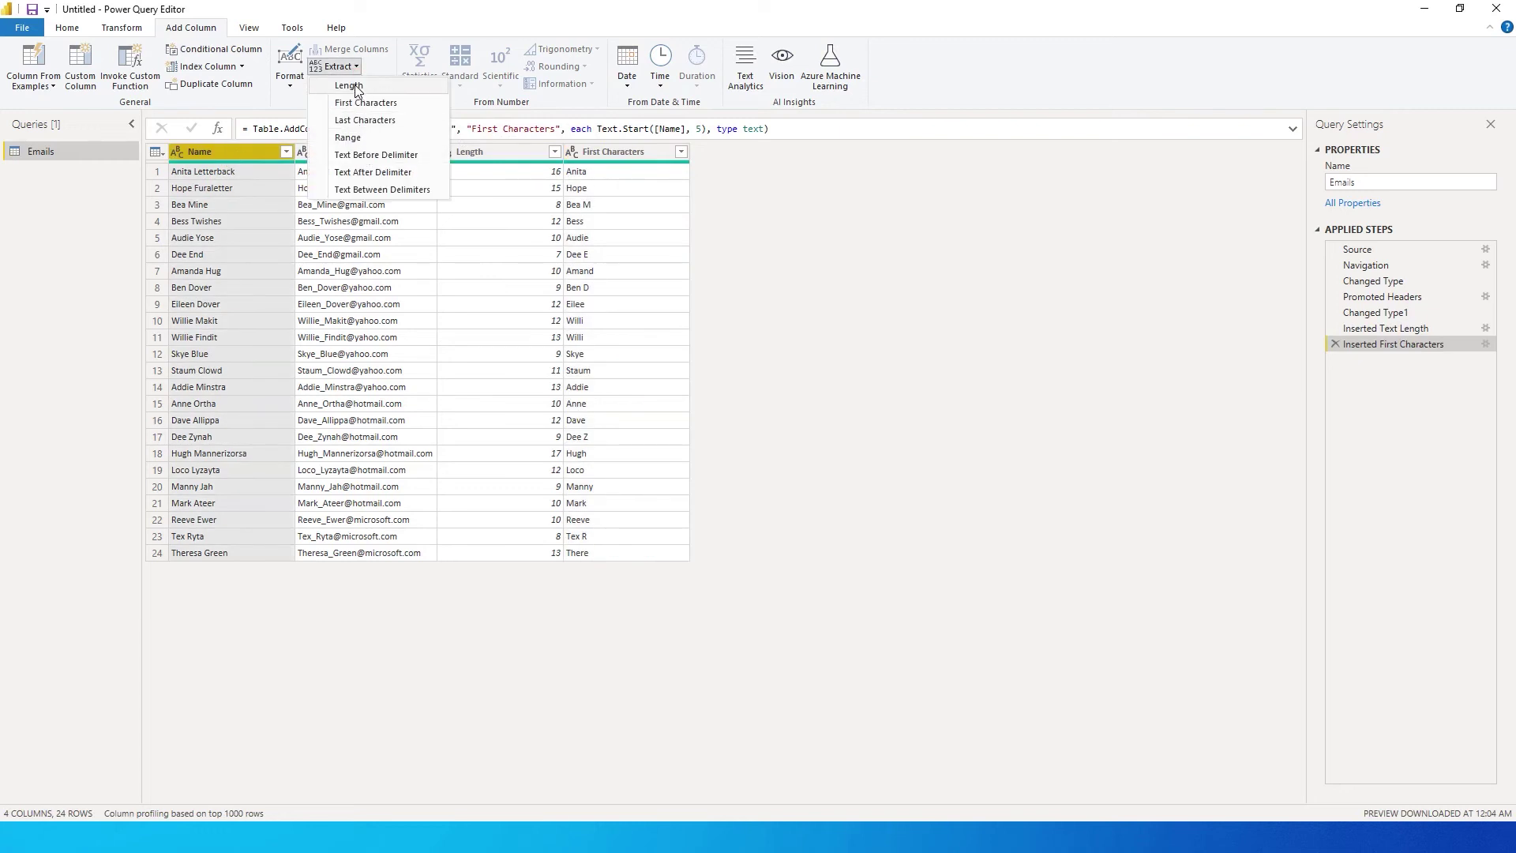
{"action": "left_click", "coordinate": [365, 120]}
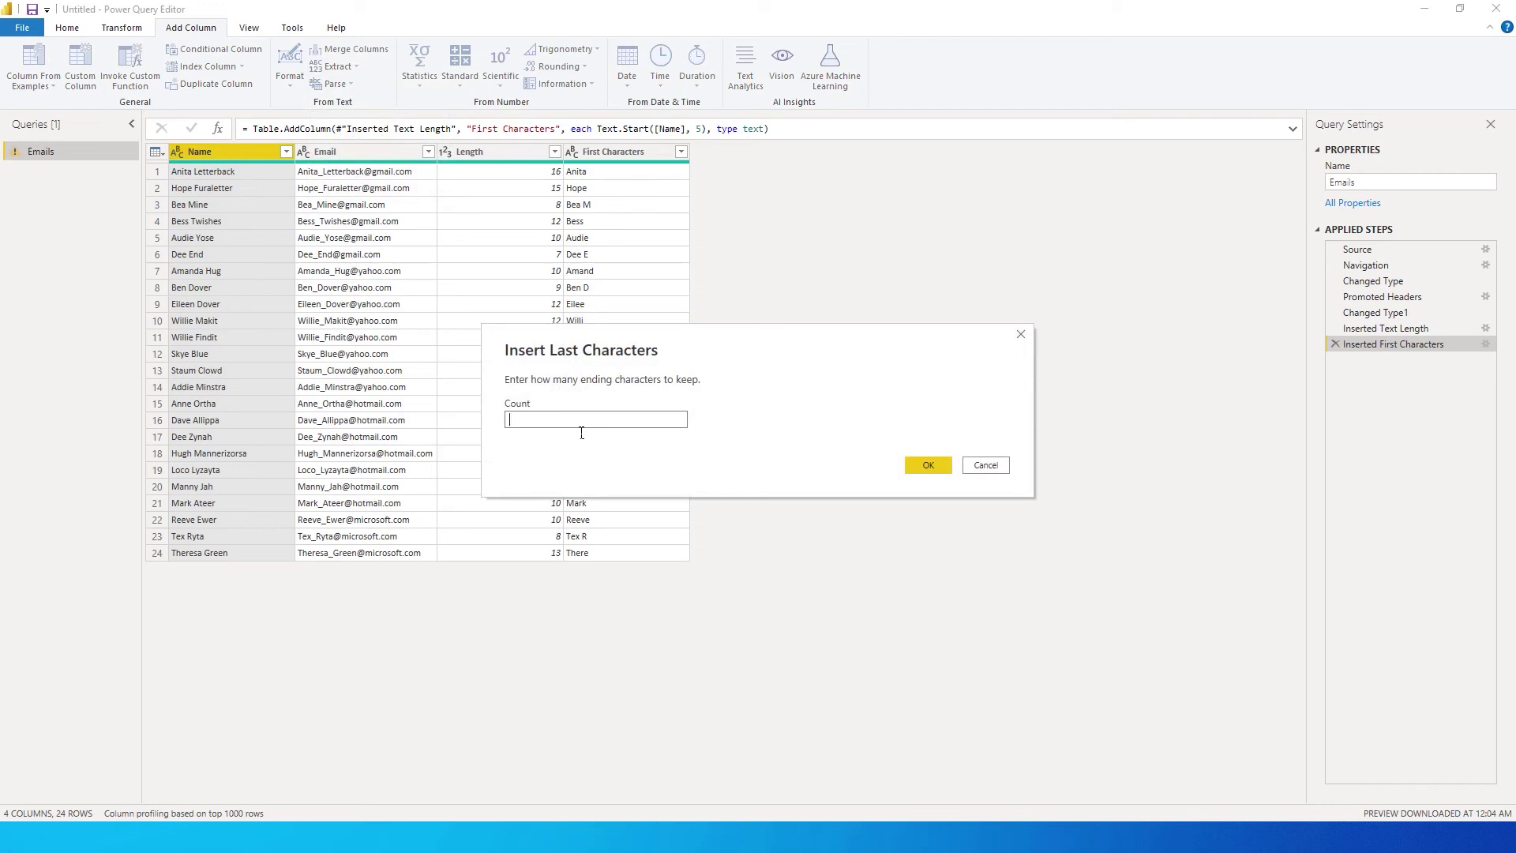
{"action": "left_click", "coordinate": [930, 465]}
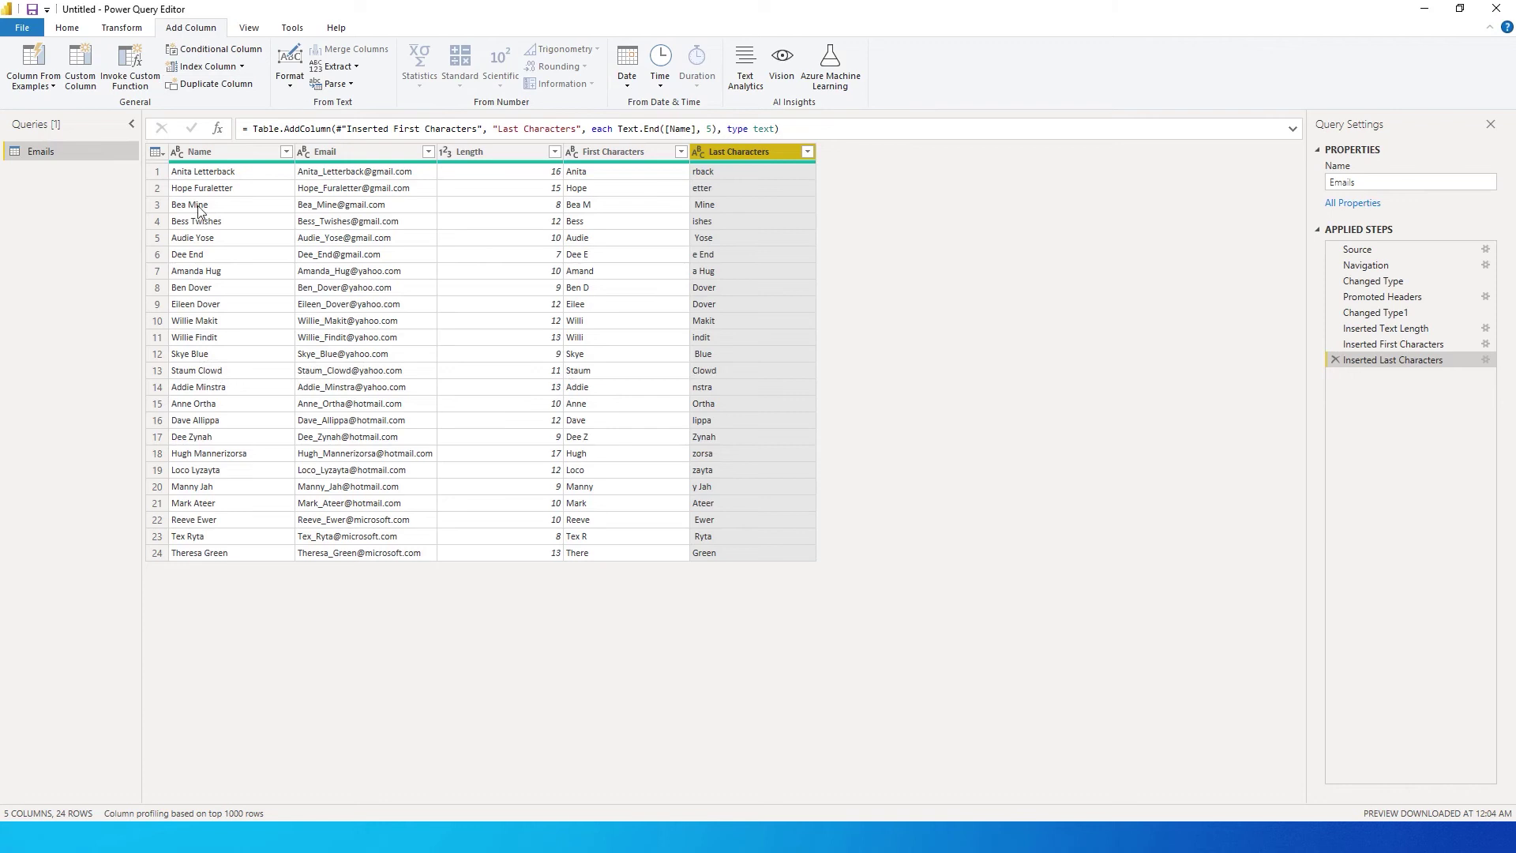
{"action": "left_click", "coordinate": [216, 154]}
Extract a Text Range of 5 characters from each Name, starting index 0.
{"action": "left_click", "coordinate": [336, 67]}
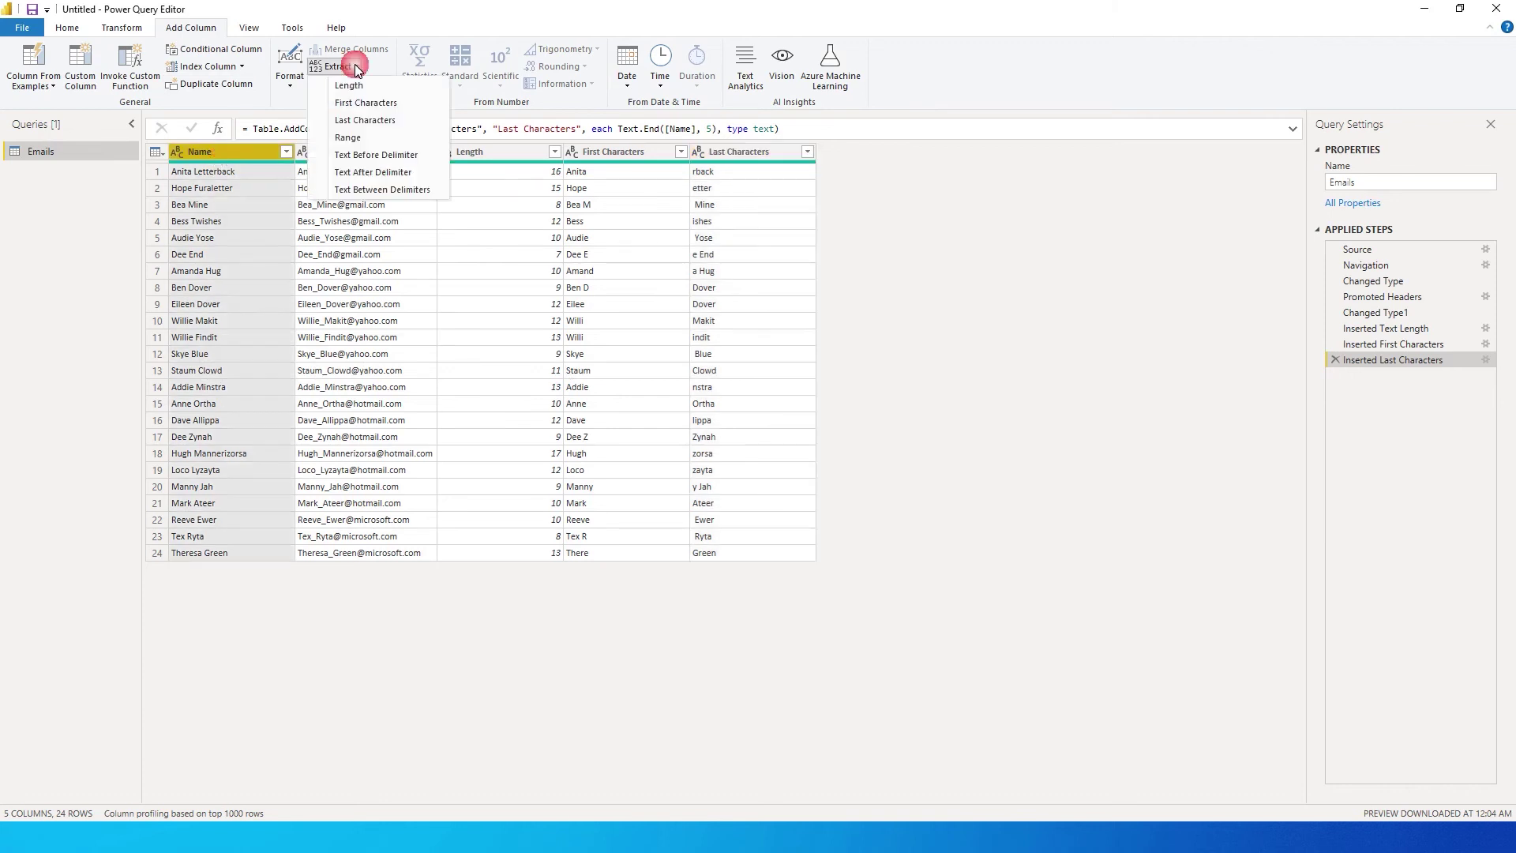
{"action": "left_click", "coordinate": [365, 139]}
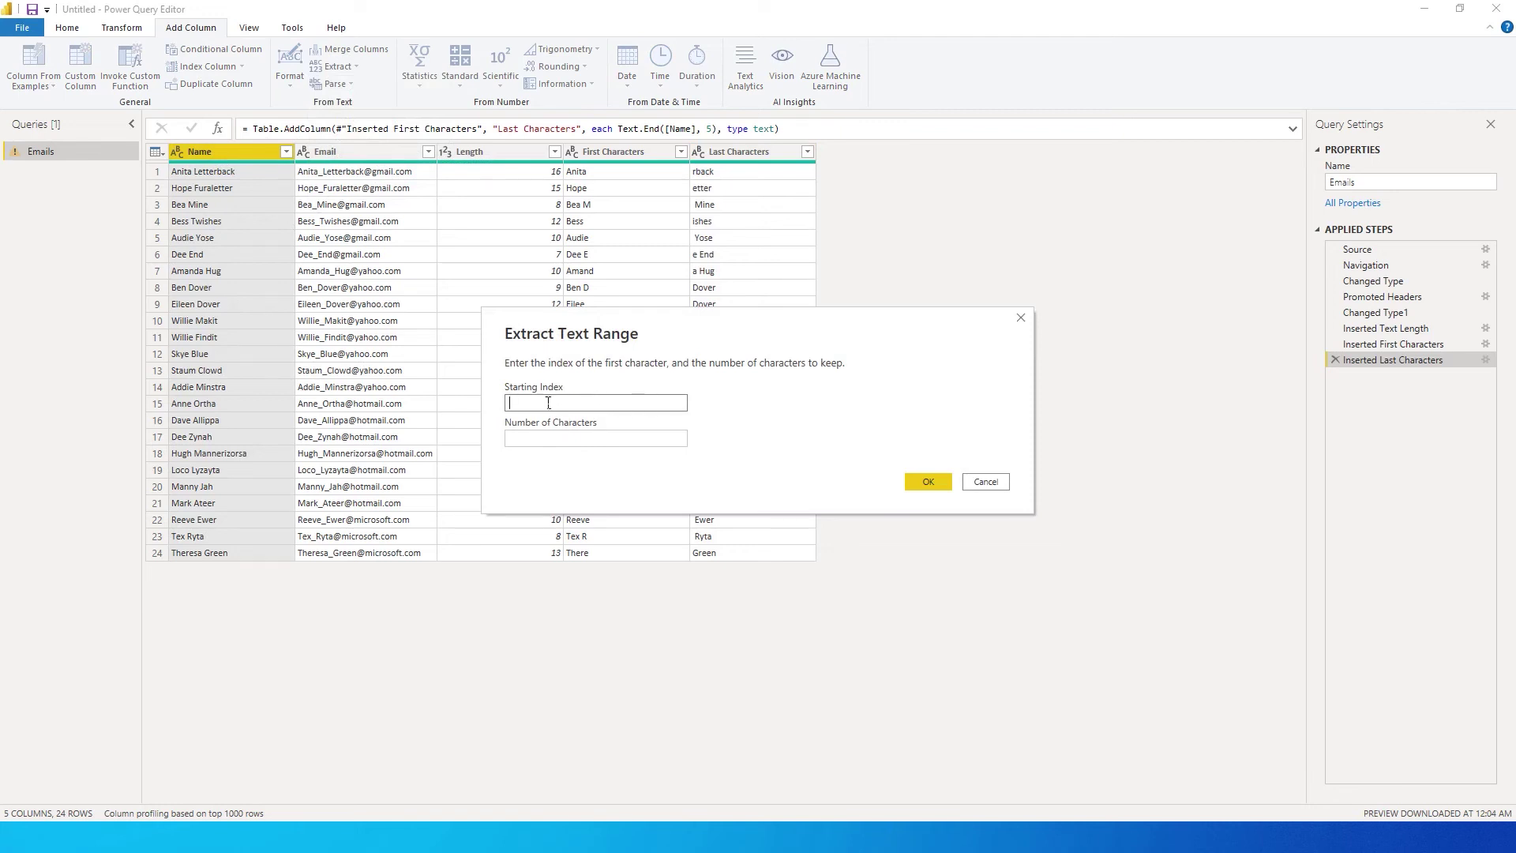
{"action": "left_click", "coordinate": [580, 391]}
{"action": "left_click", "coordinate": [551, 440]}
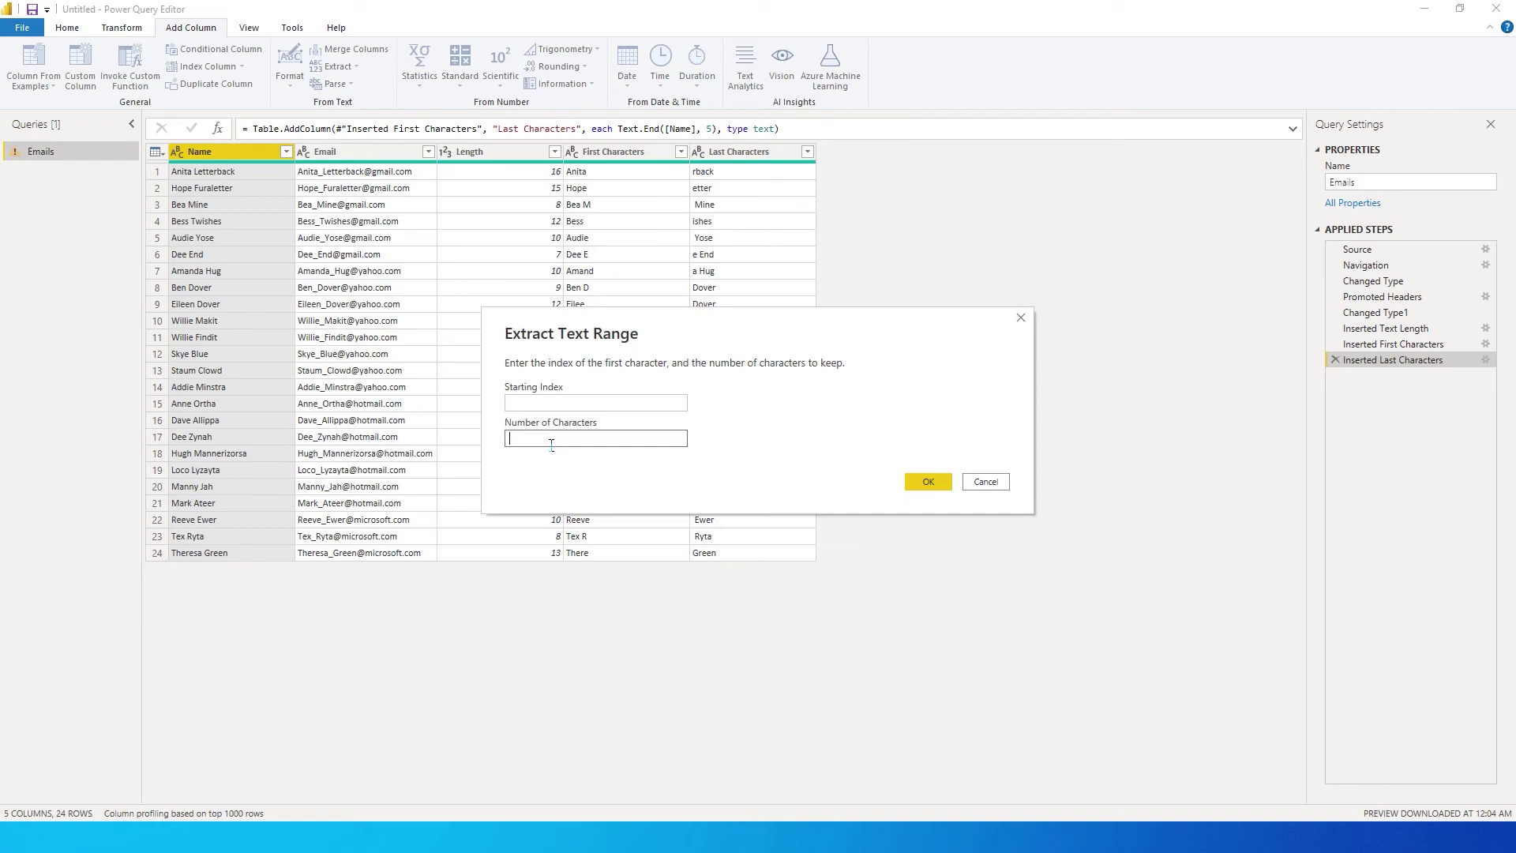
{"action": "left_click", "coordinate": [554, 403]}
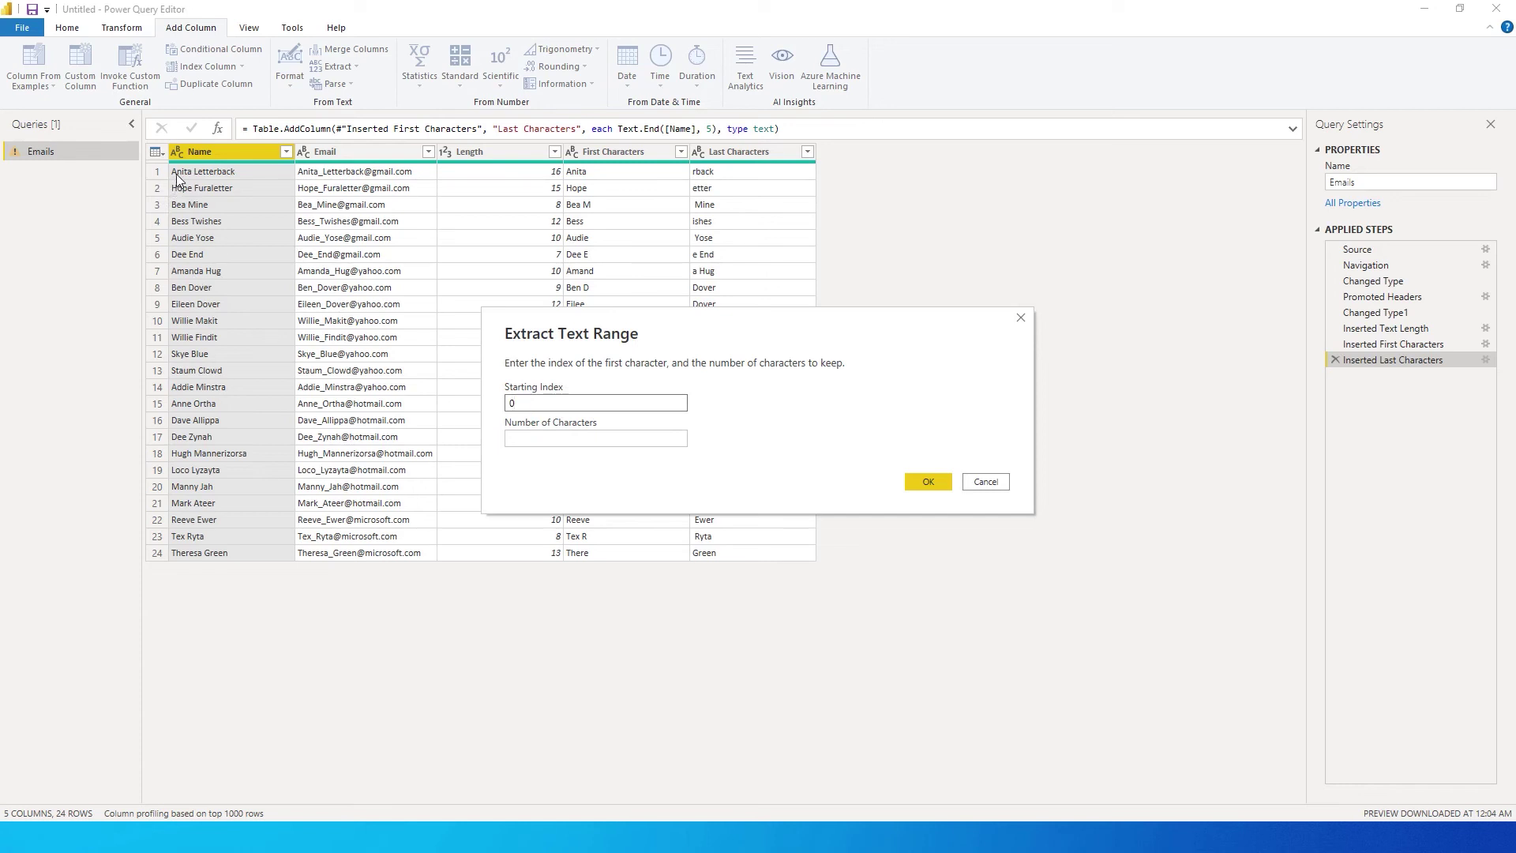
{"action": "left_click", "coordinate": [543, 444]}
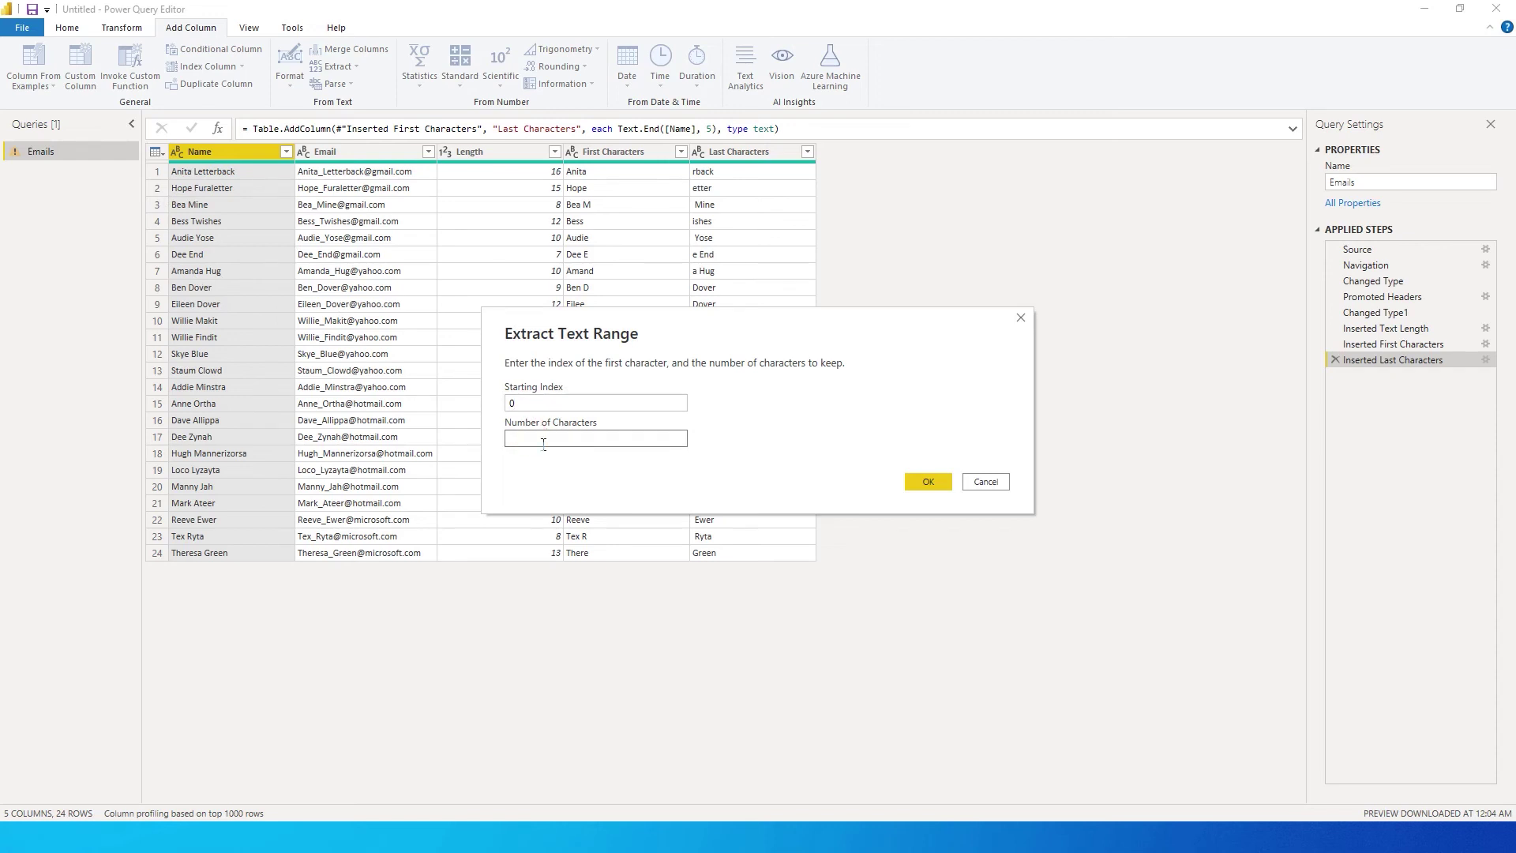
{"action": "left_click", "coordinate": [927, 485]}
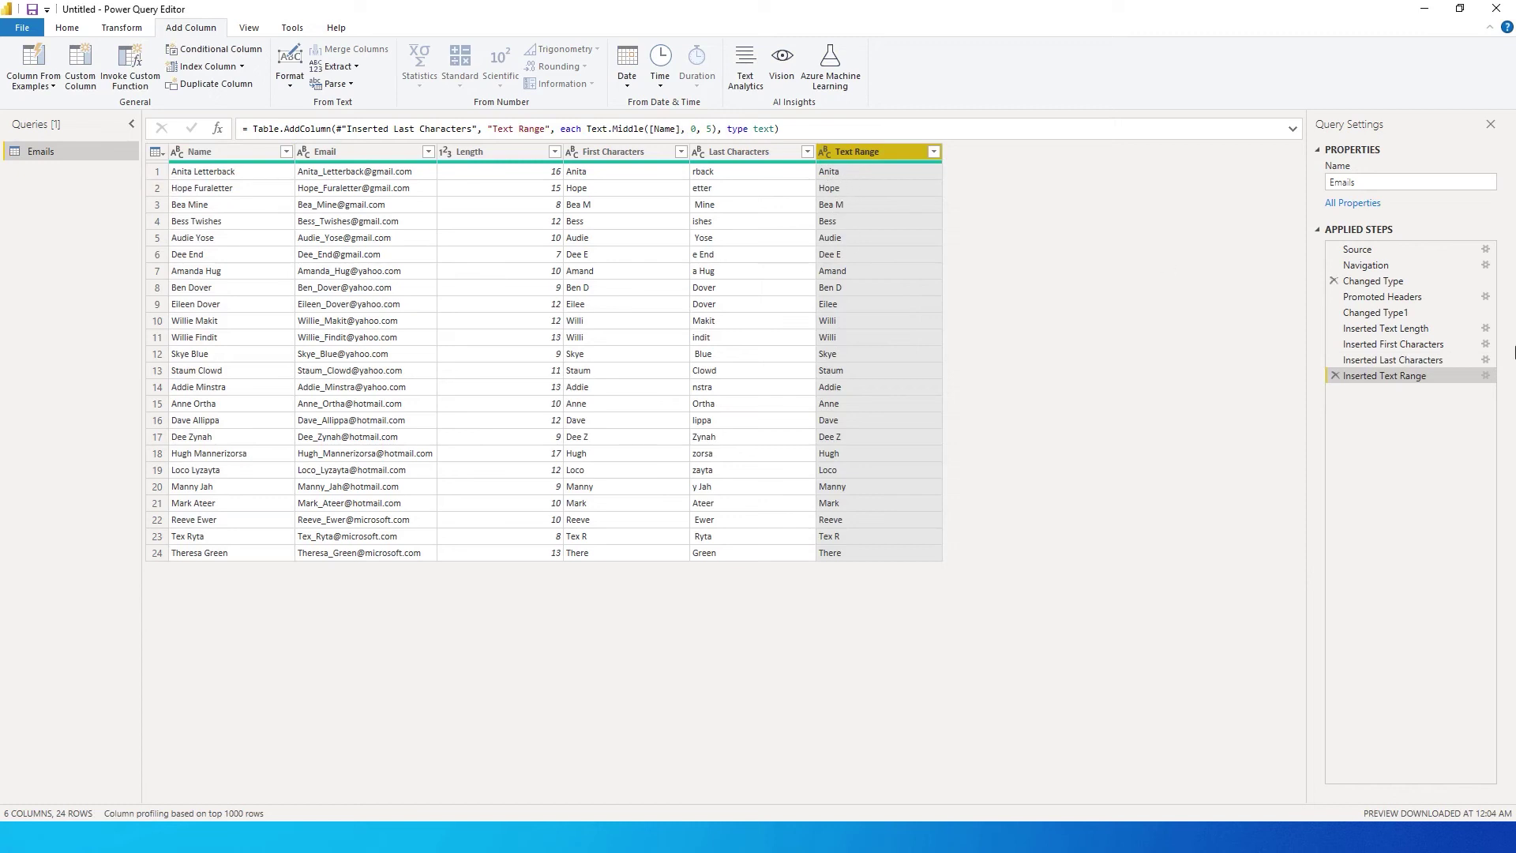
Change the Inserted Text Range step's starting index to 1, giving Text.Middle([Name], 1, 5).
{"action": "left_click", "coordinate": [1485, 377]}
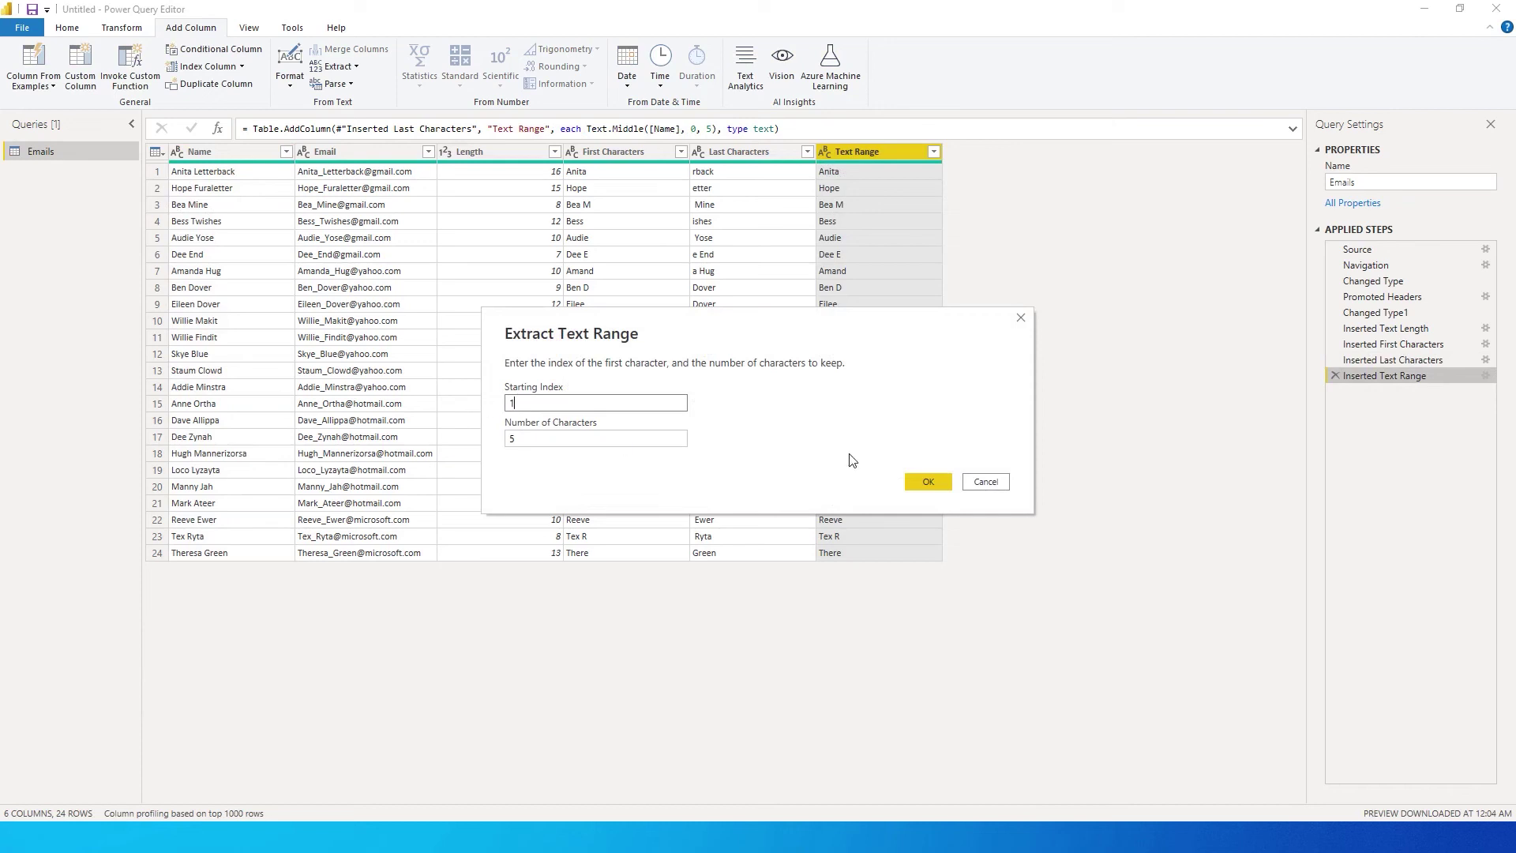
{"action": "left_click", "coordinate": [911, 486]}
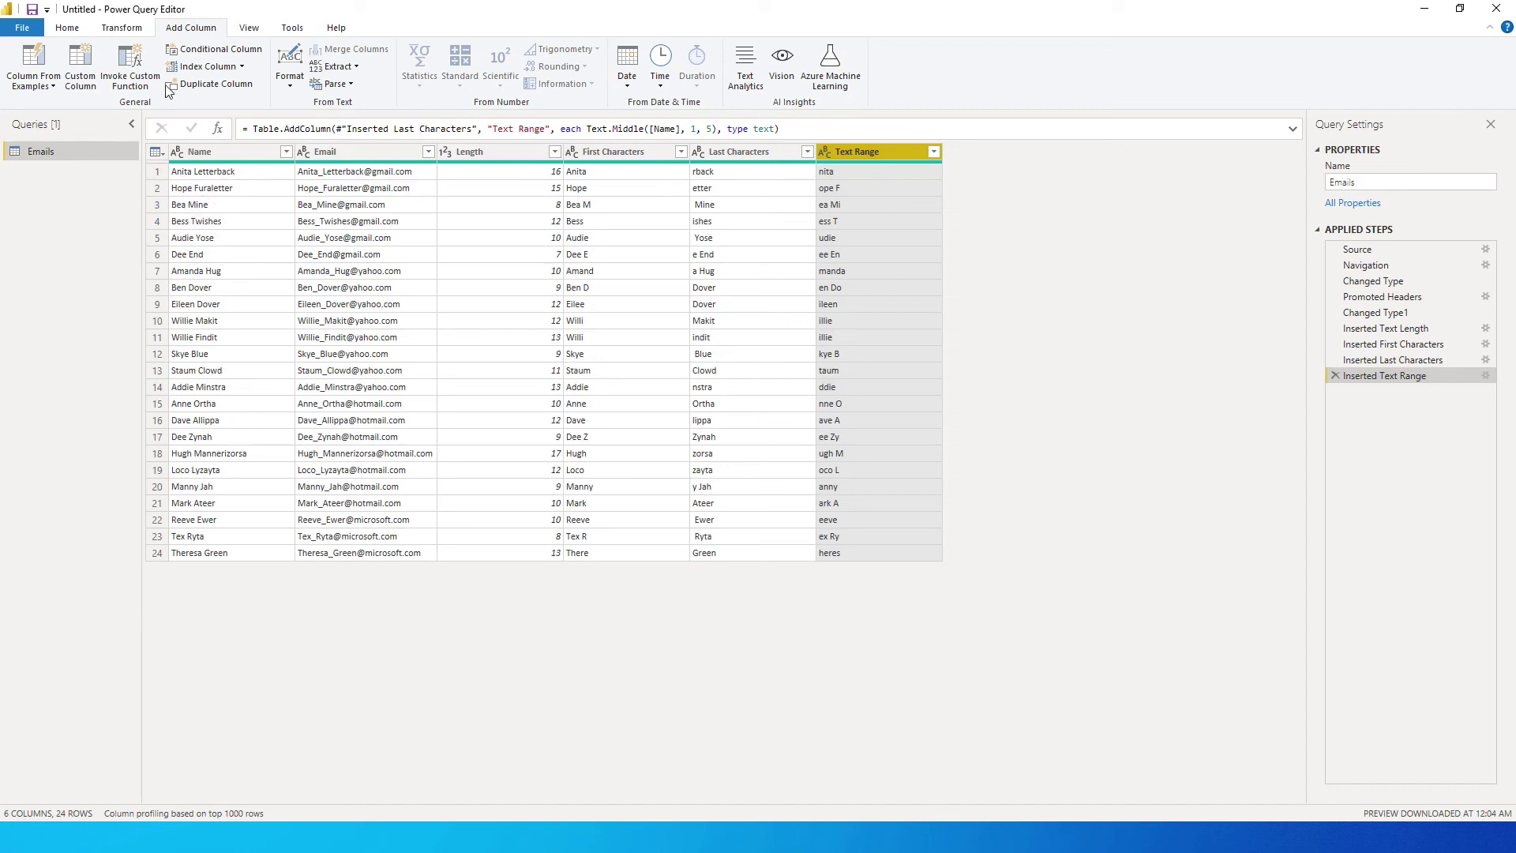
{"action": "left_click", "coordinate": [207, 152]}
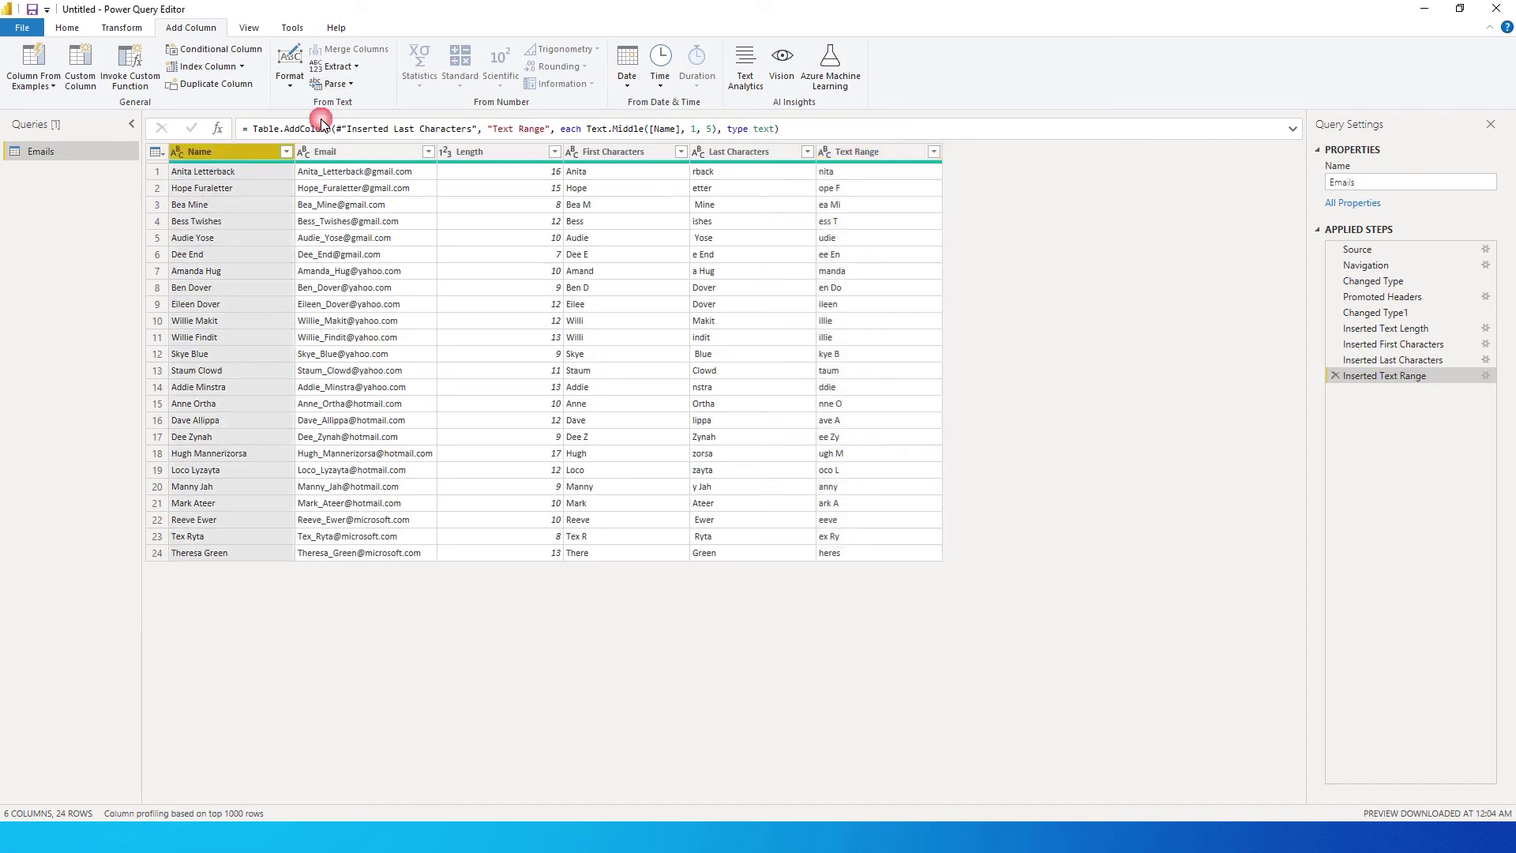
Add a Text Before Delimiter column extracting each Email's text before '_'.
{"action": "left_click", "coordinate": [336, 66]}
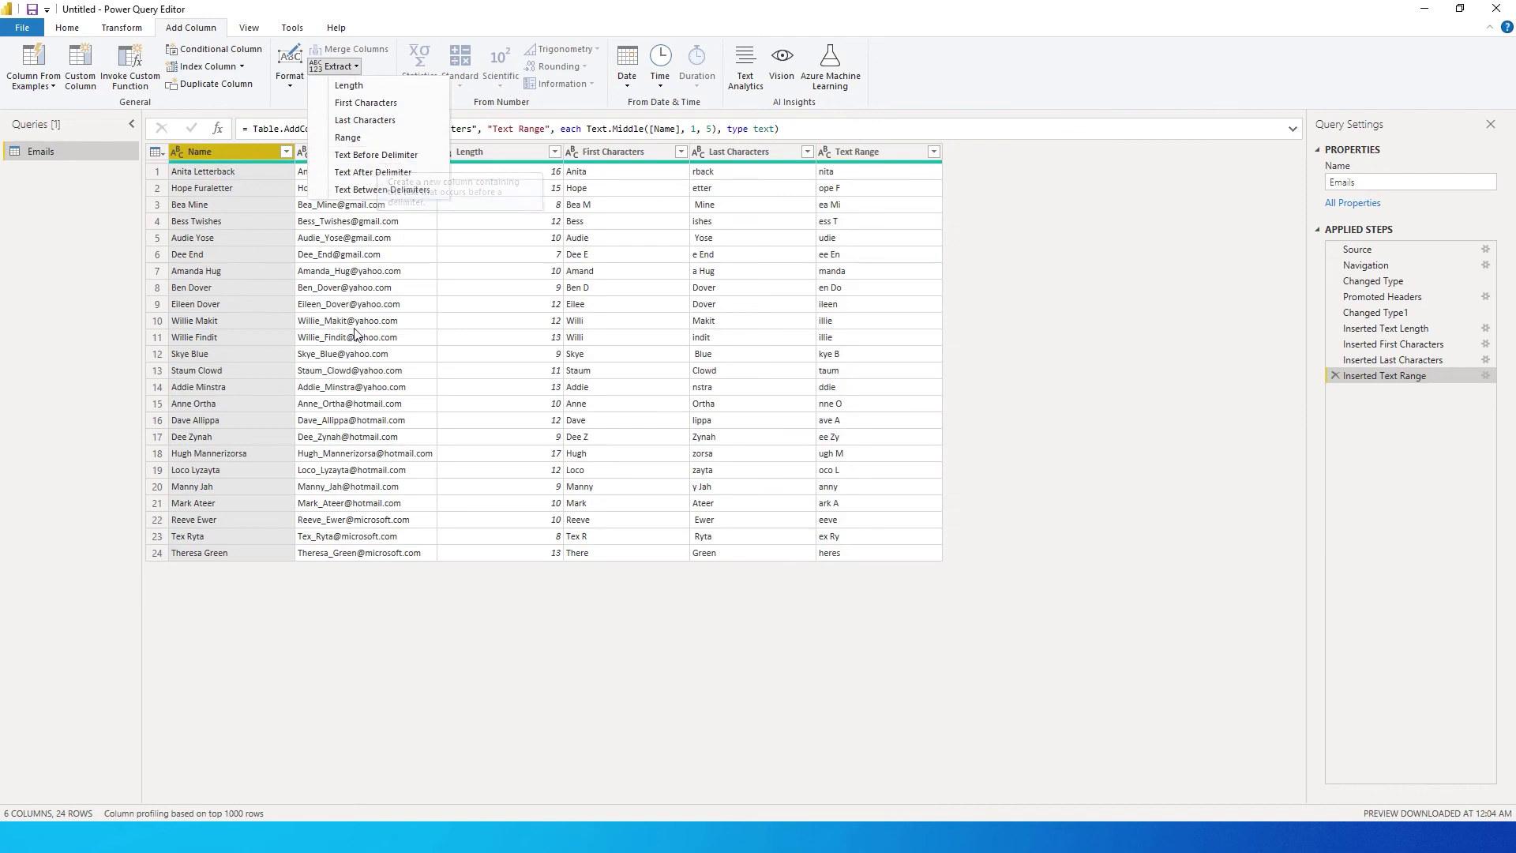
{"action": "left_click", "coordinate": [249, 237]}
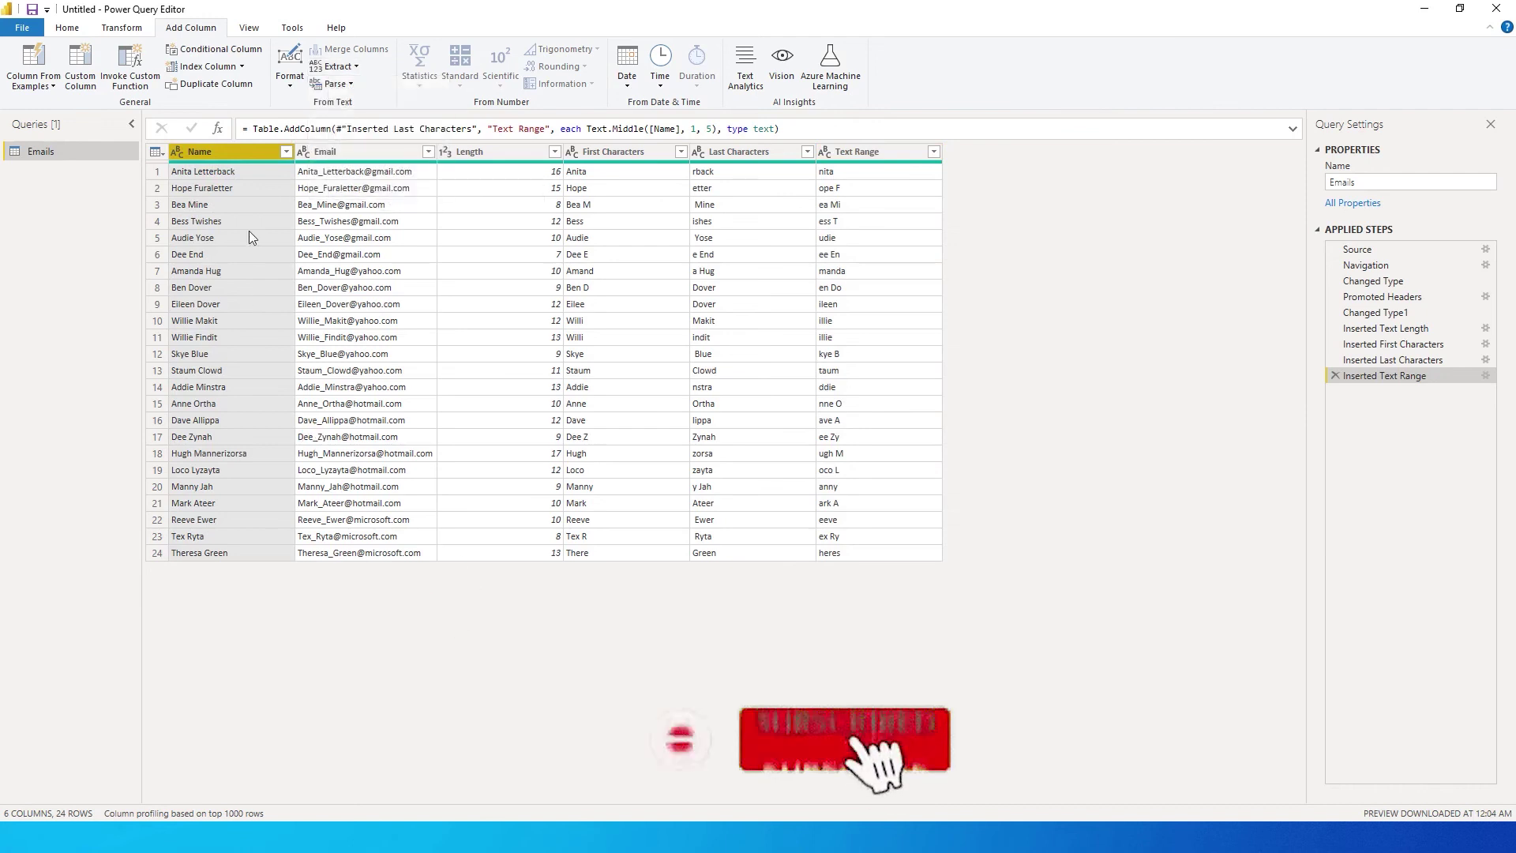
{"action": "left_click", "coordinate": [344, 155]}
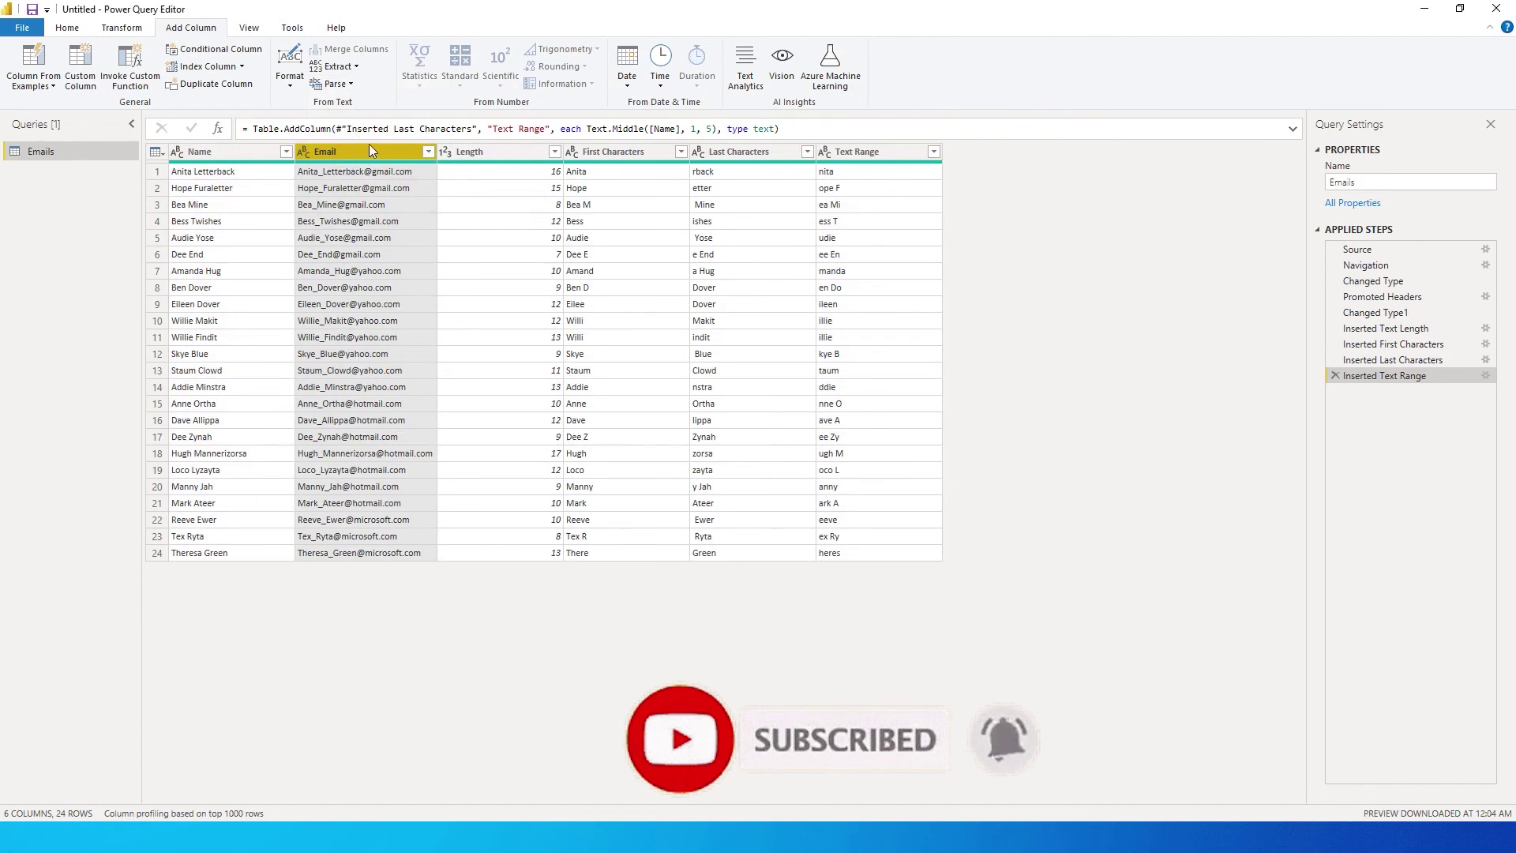
{"action": "left_click", "coordinate": [357, 67]}
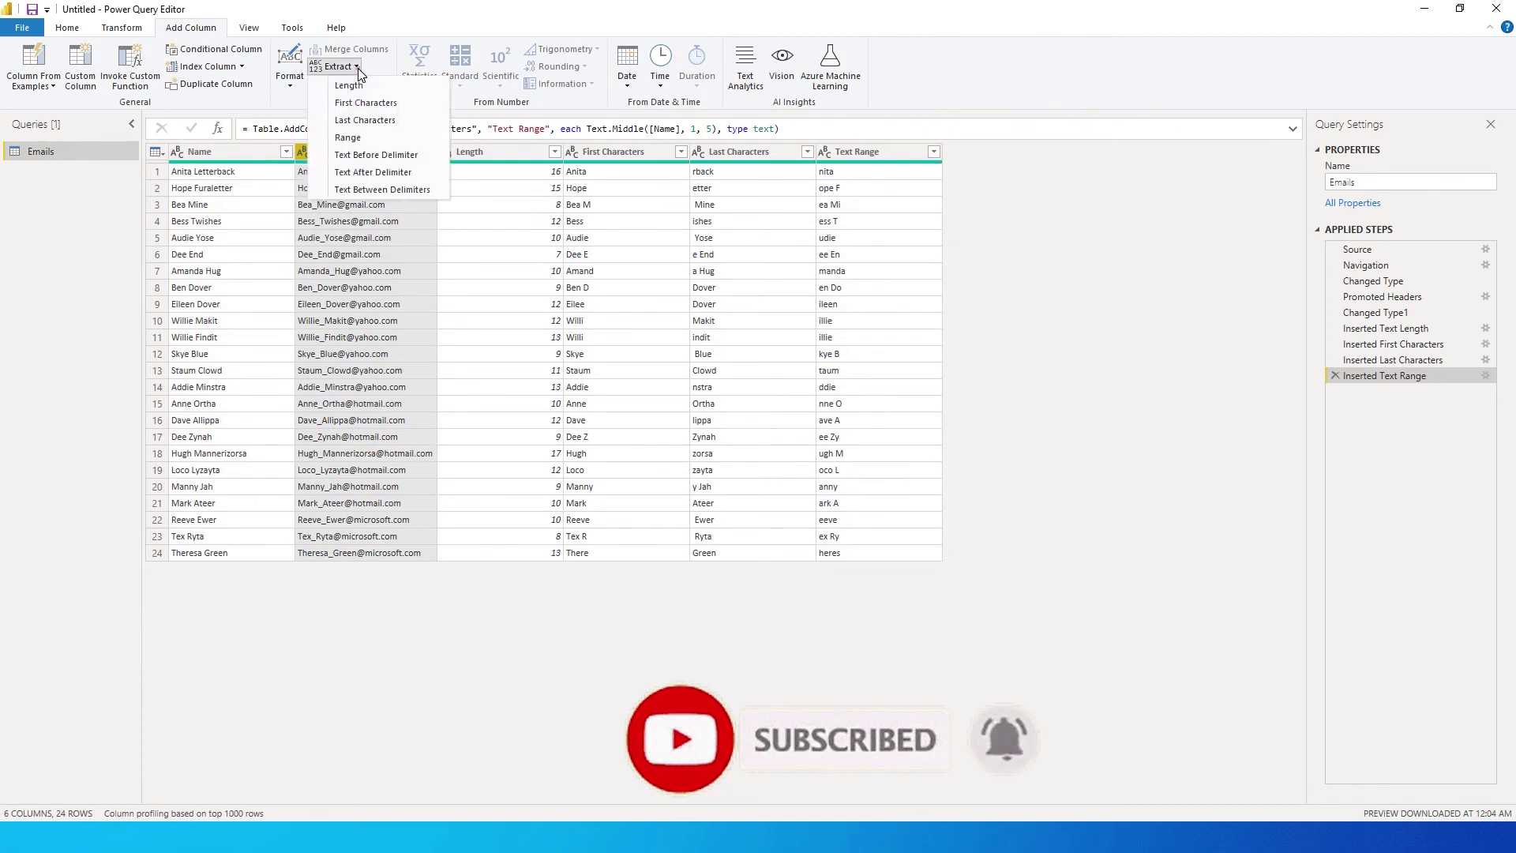
{"action": "left_click", "coordinate": [376, 155]}
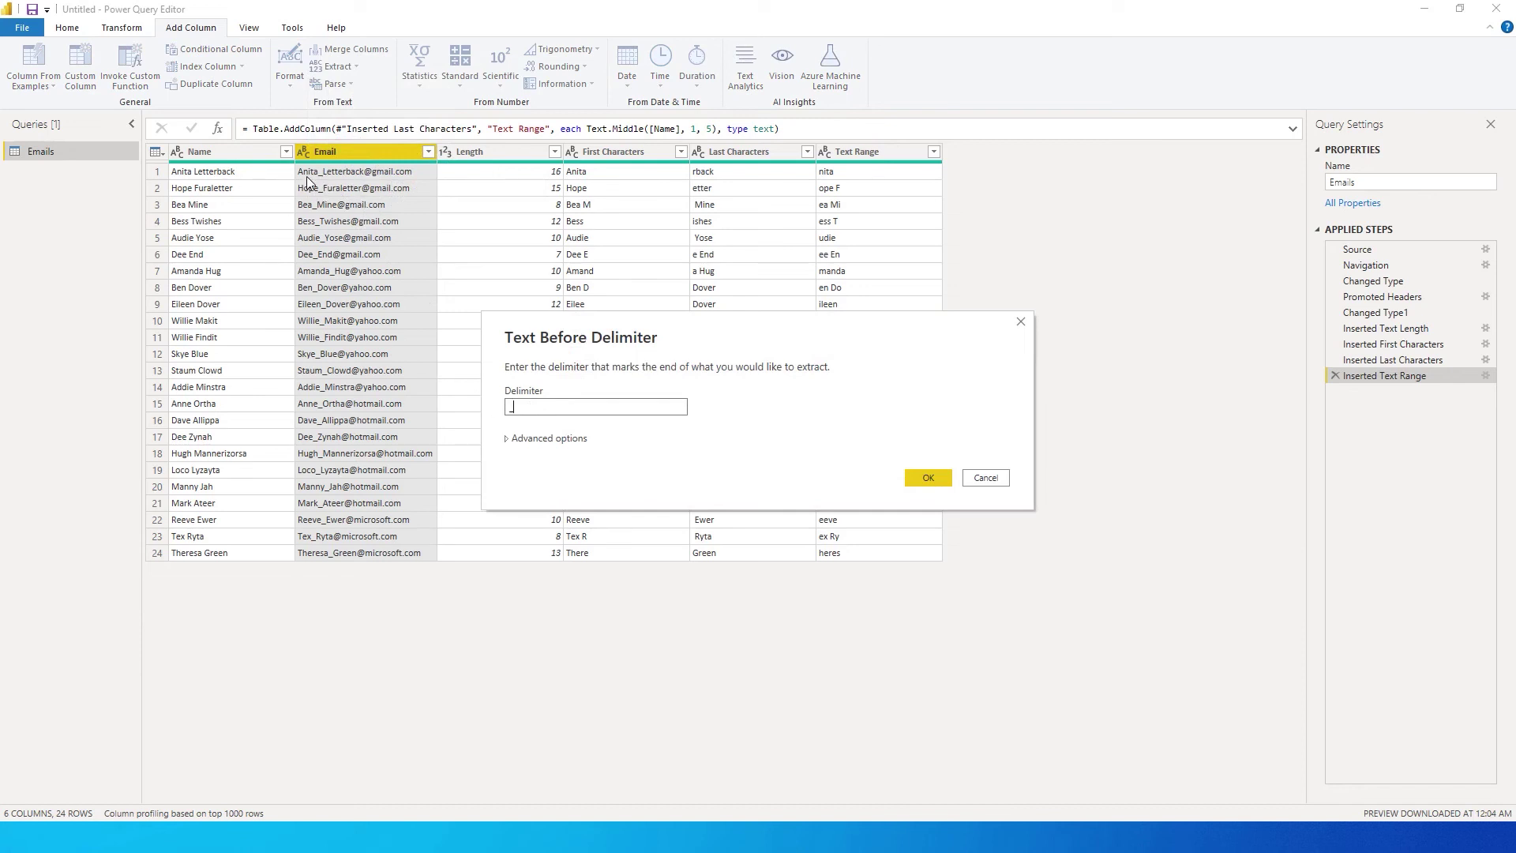
{"action": "left_click", "coordinate": [507, 439]}
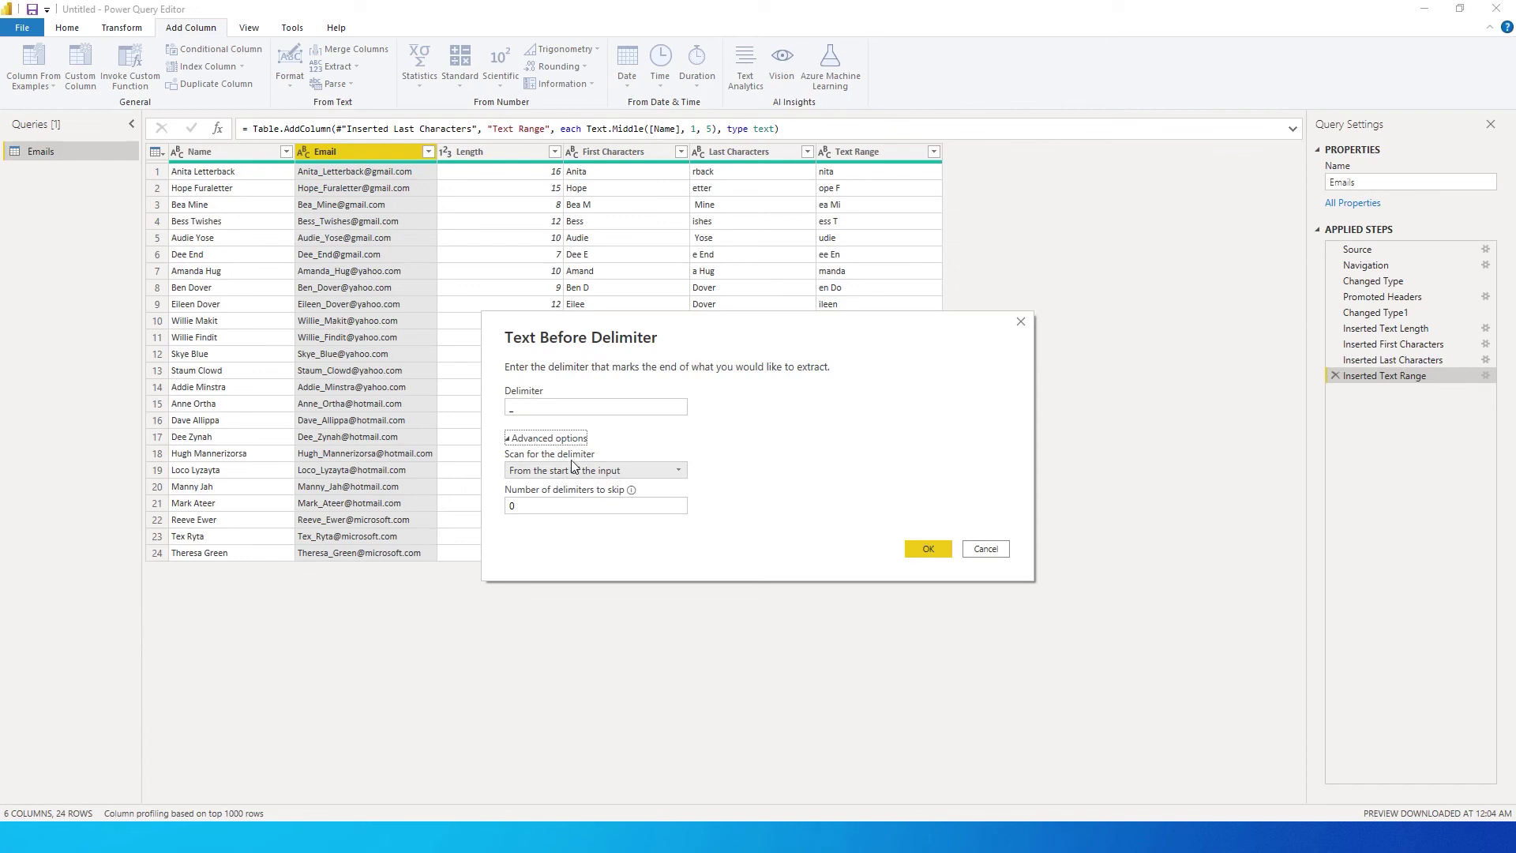
{"action": "left_click", "coordinate": [560, 408]}
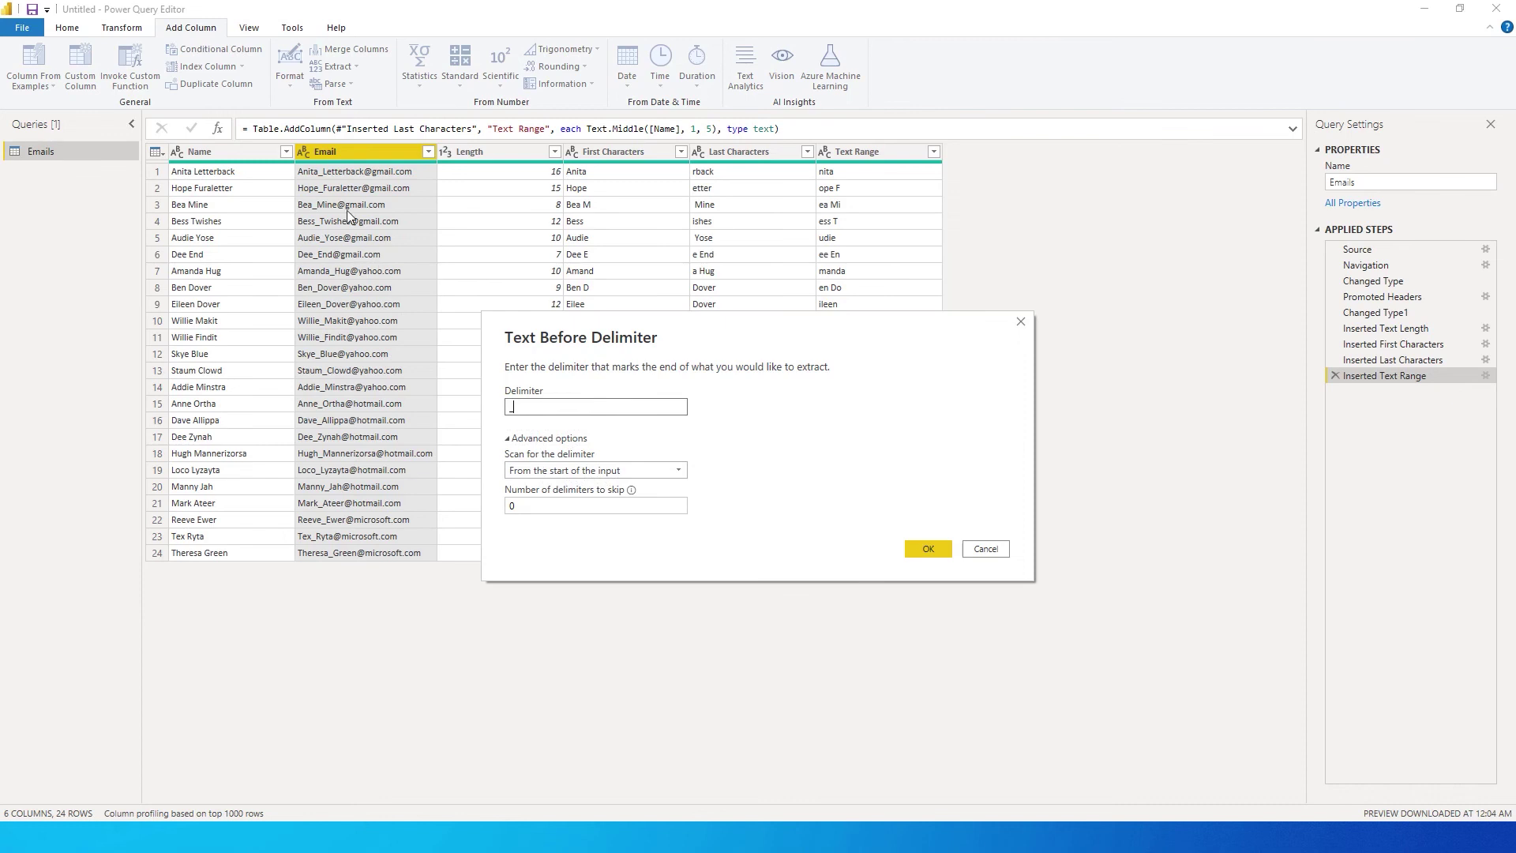
{"action": "left_click", "coordinate": [928, 549]}
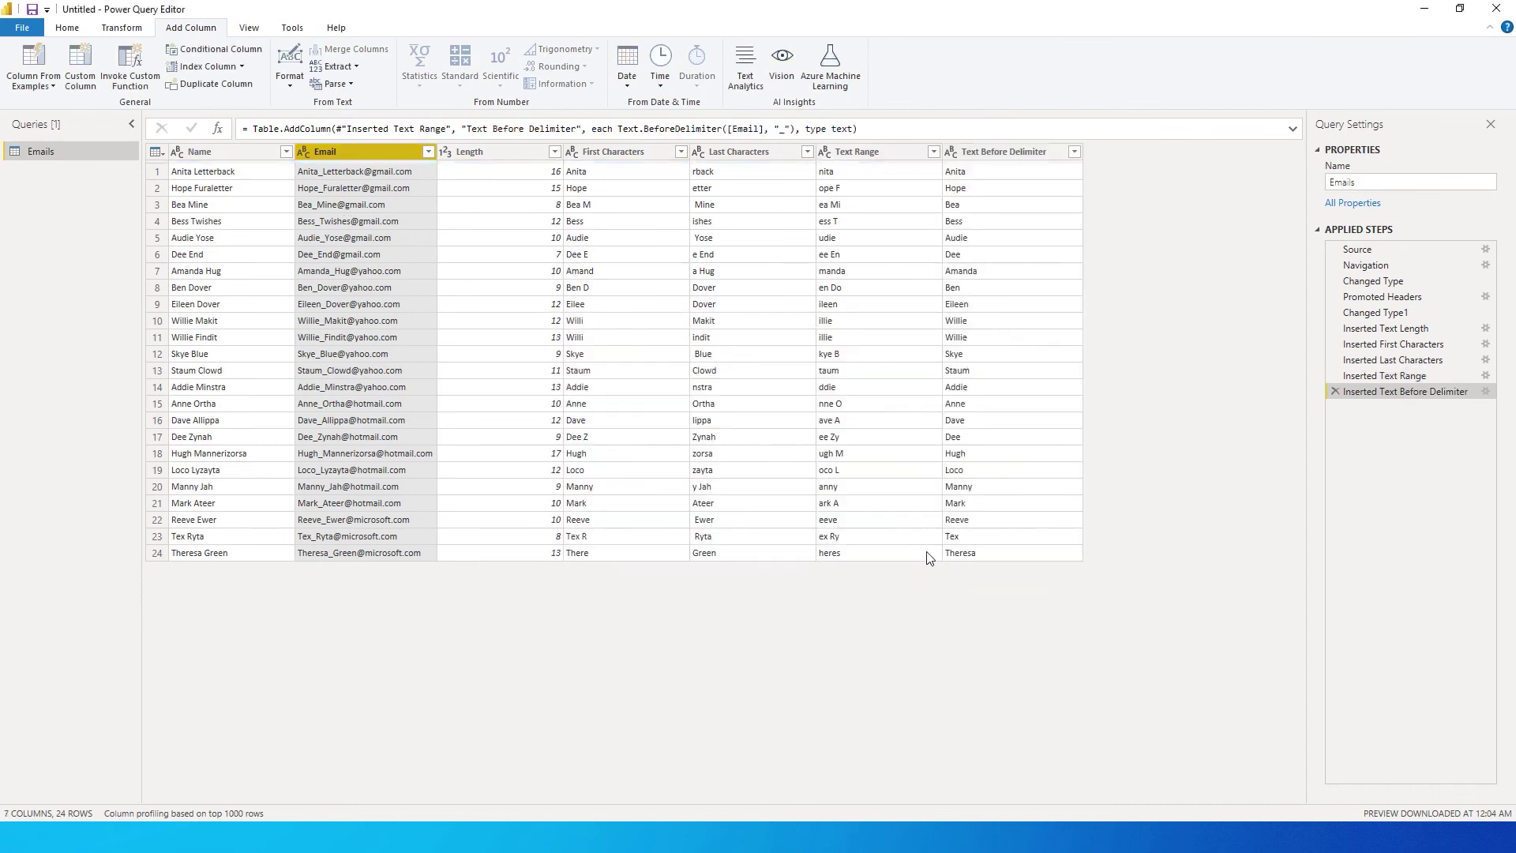
Rename the Text Before Delimiter column to First Name.
{"action": "left_click", "coordinate": [997, 152]}
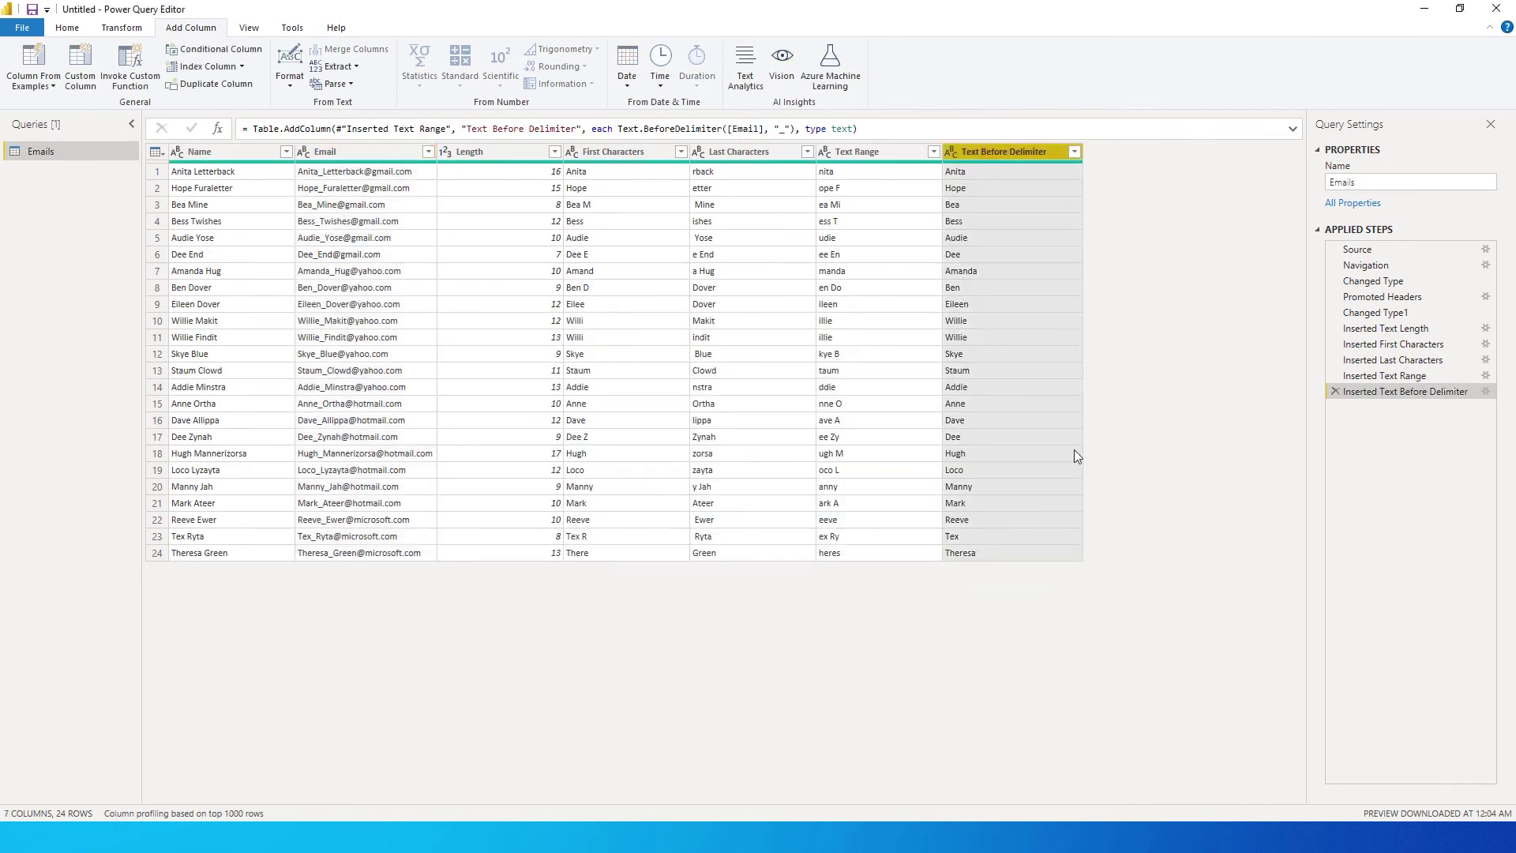
{"action": "right_click", "coordinate": [1009, 152]}
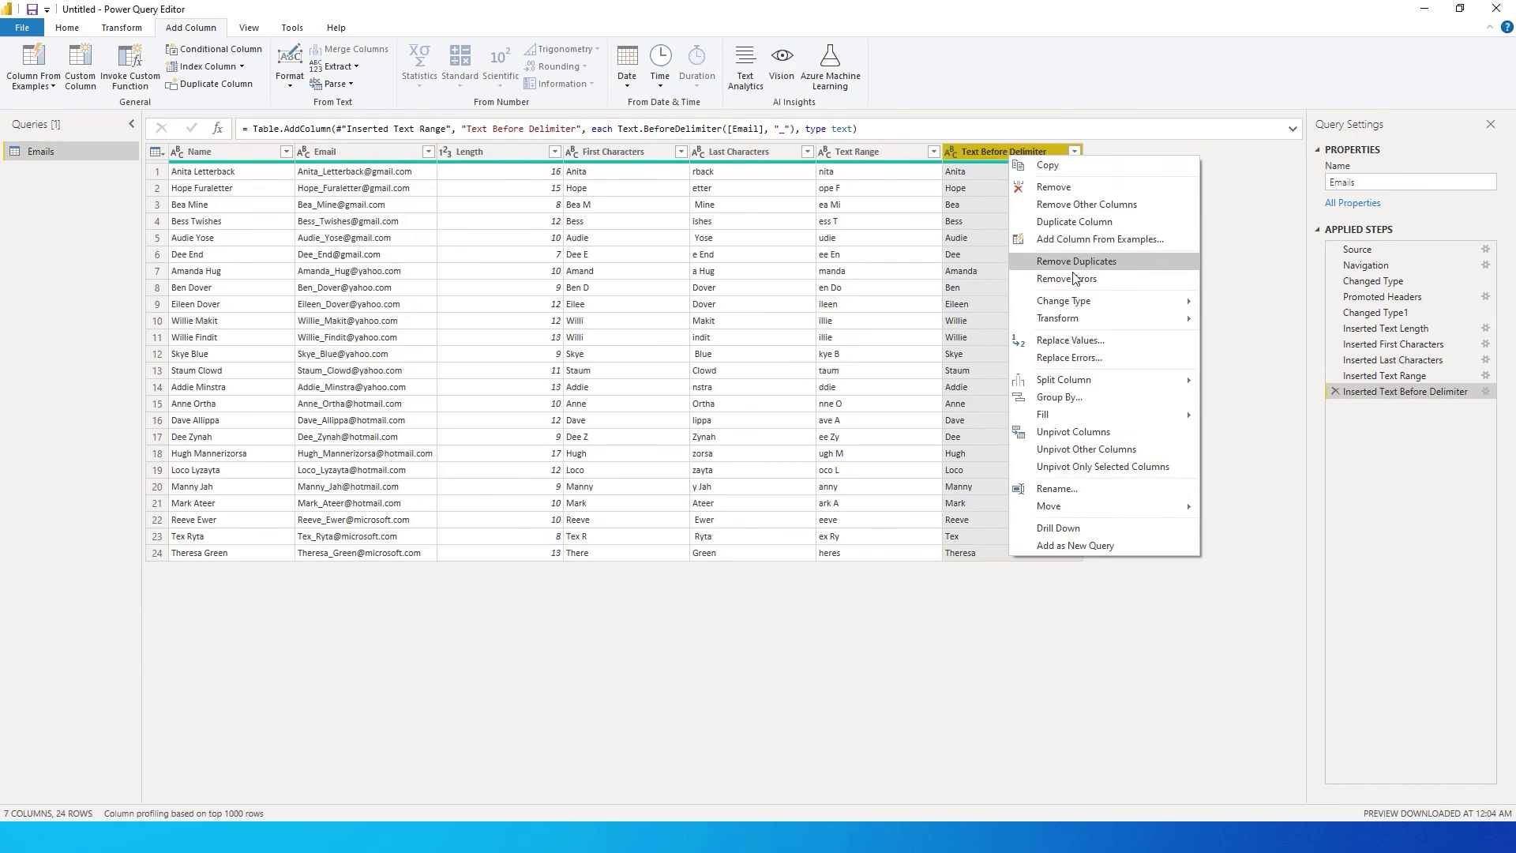
{"action": "left_click", "coordinate": [1089, 486]}
{"action": "type", "text": "First Name"}
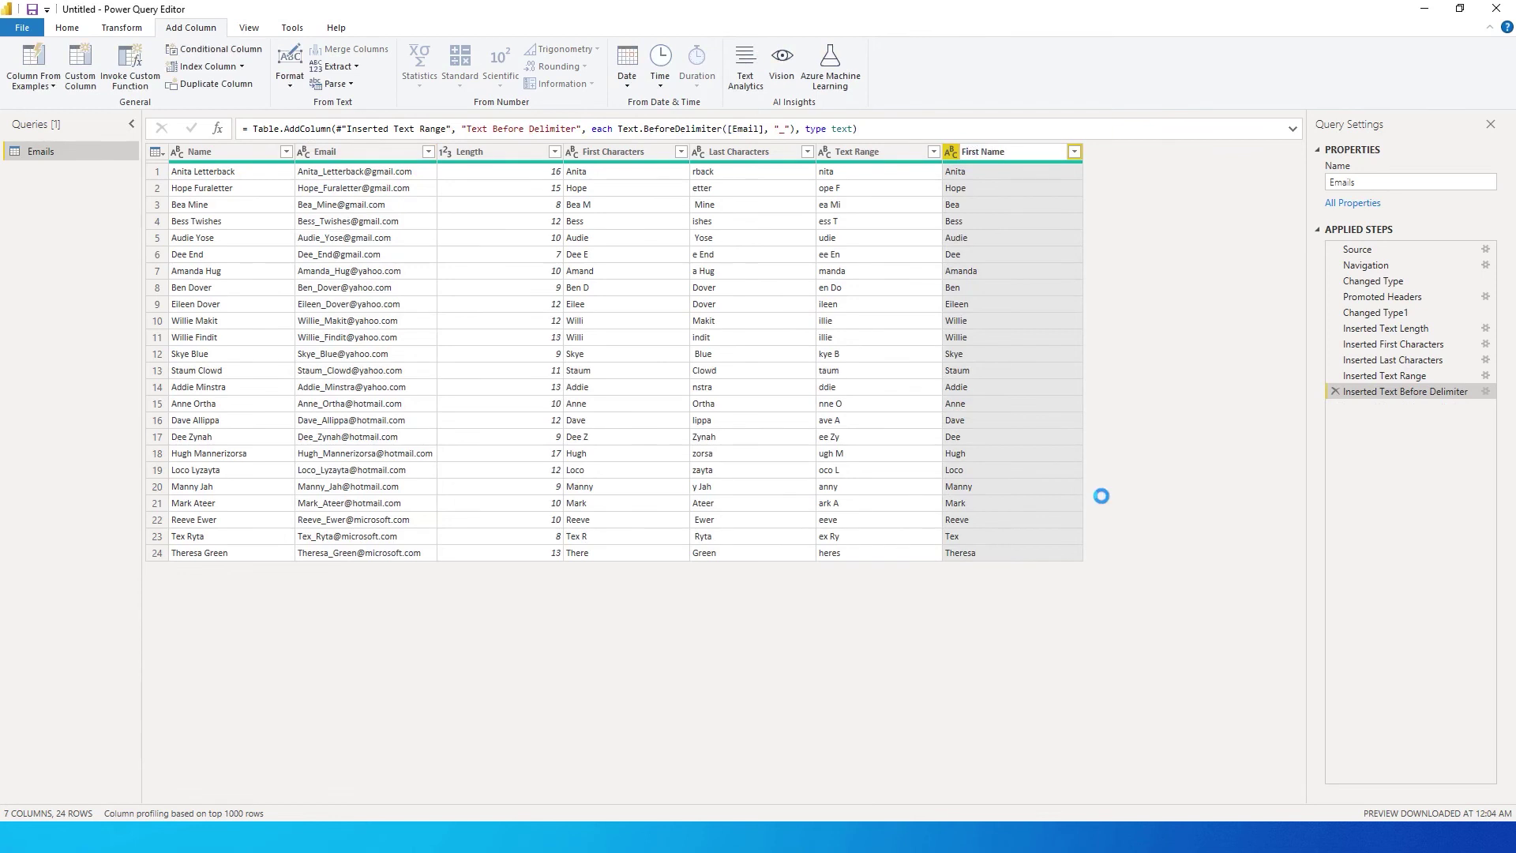
{"action": "key", "text": "Return"}
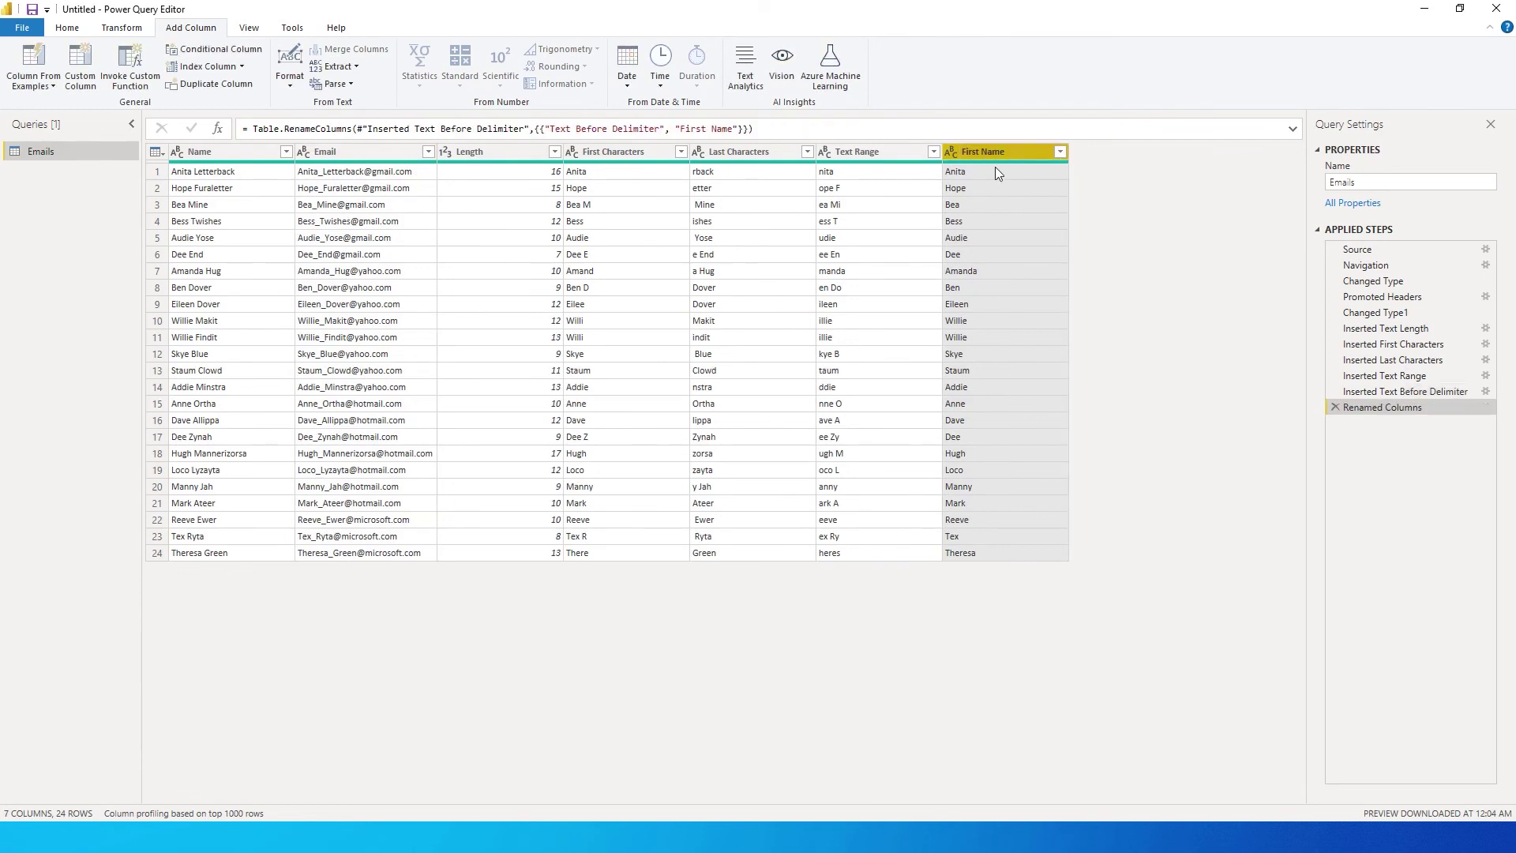
{"action": "left_click", "coordinate": [325, 152]}
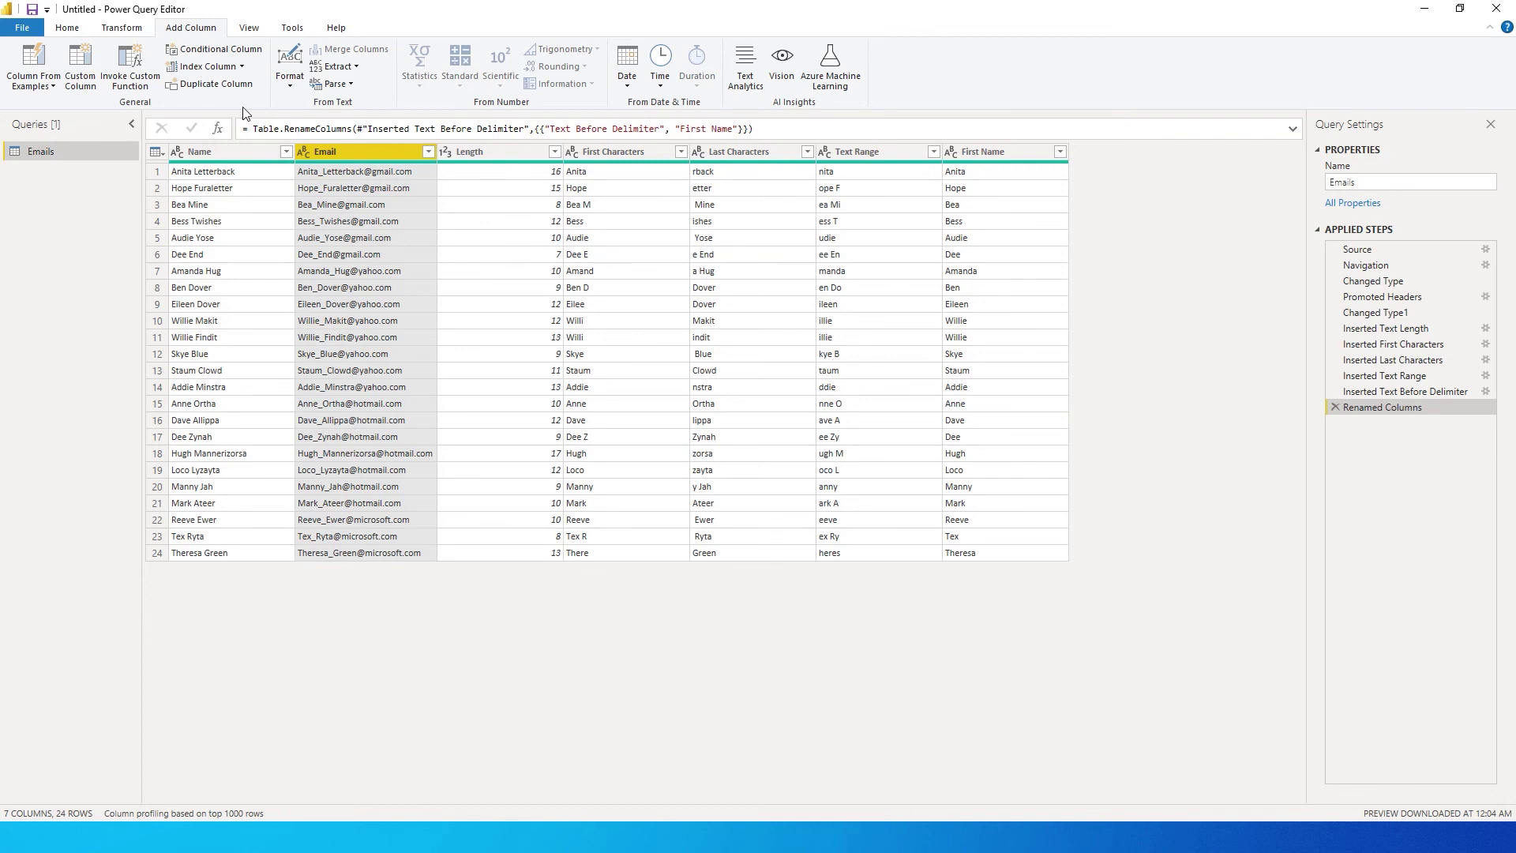
{"action": "left_click", "coordinate": [336, 67]}
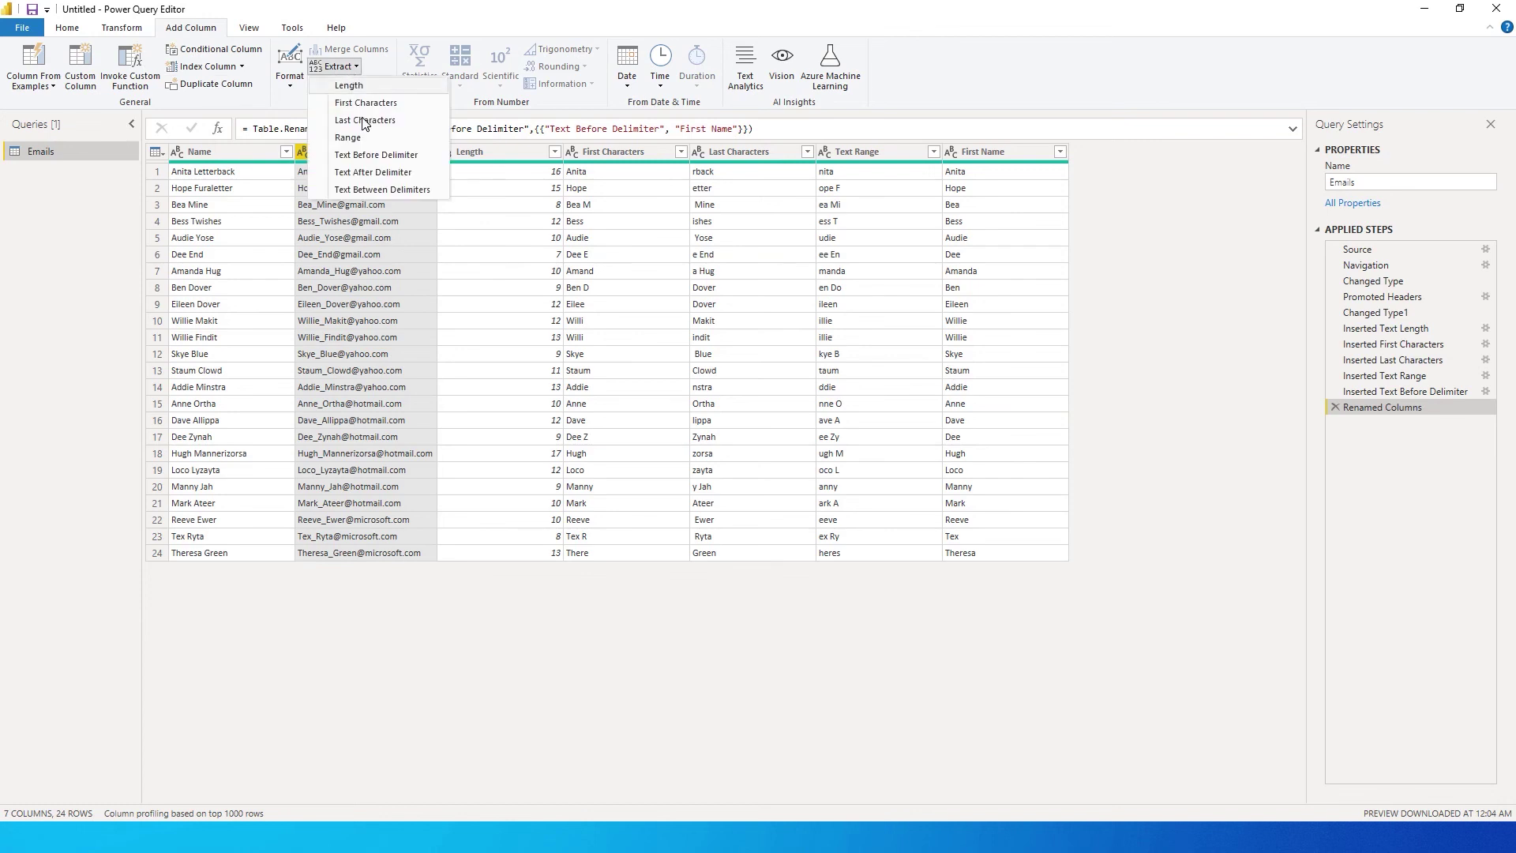
Add Text After Delimiter and Text Between Delimiters ('_' and '@') columns from Email.
{"action": "left_click", "coordinate": [371, 173]}
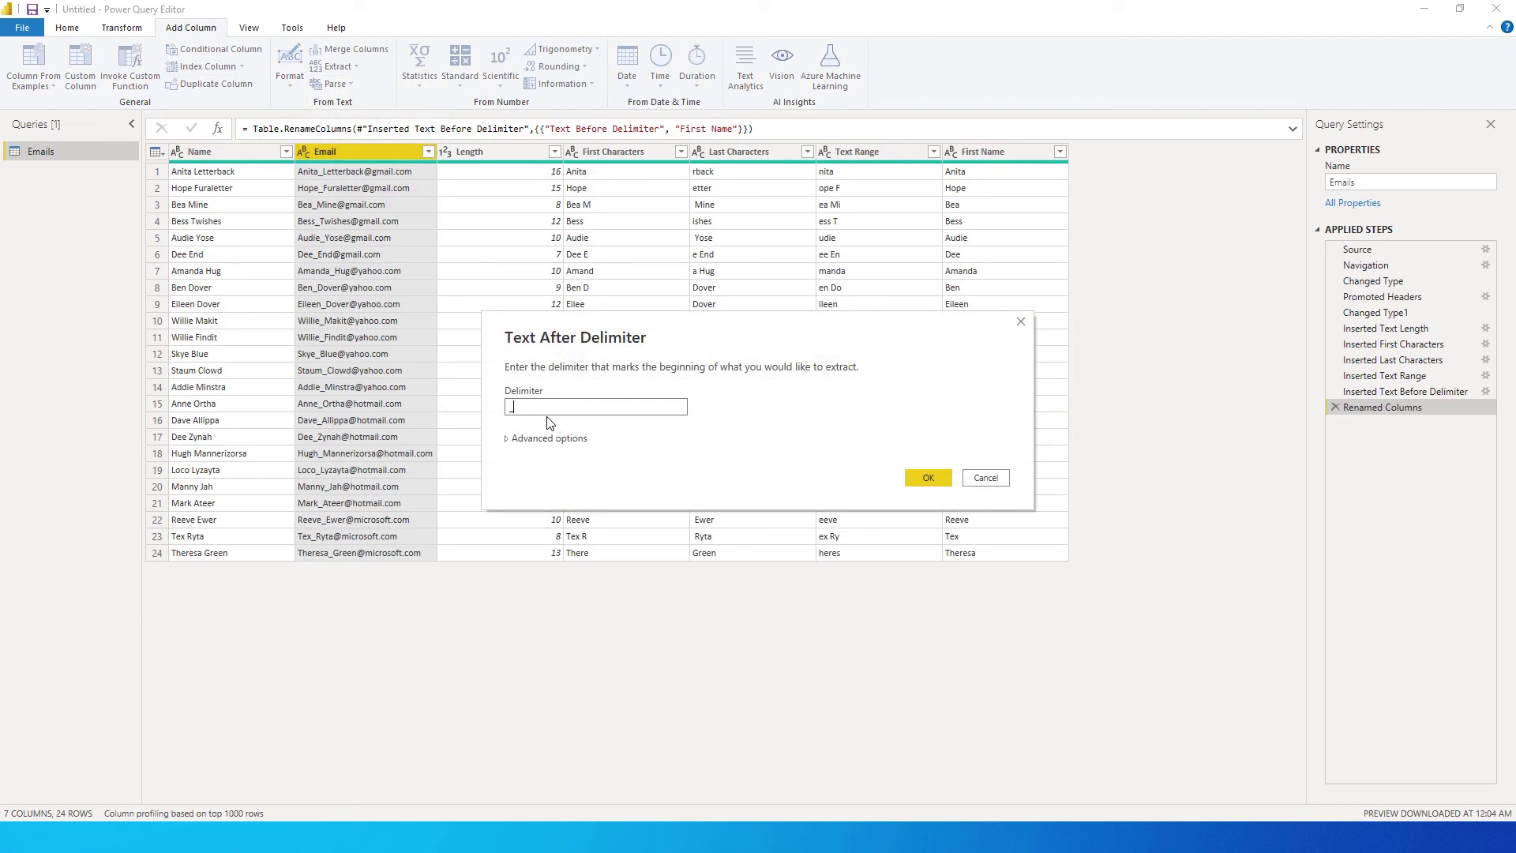
{"action": "left_click", "coordinate": [928, 477]}
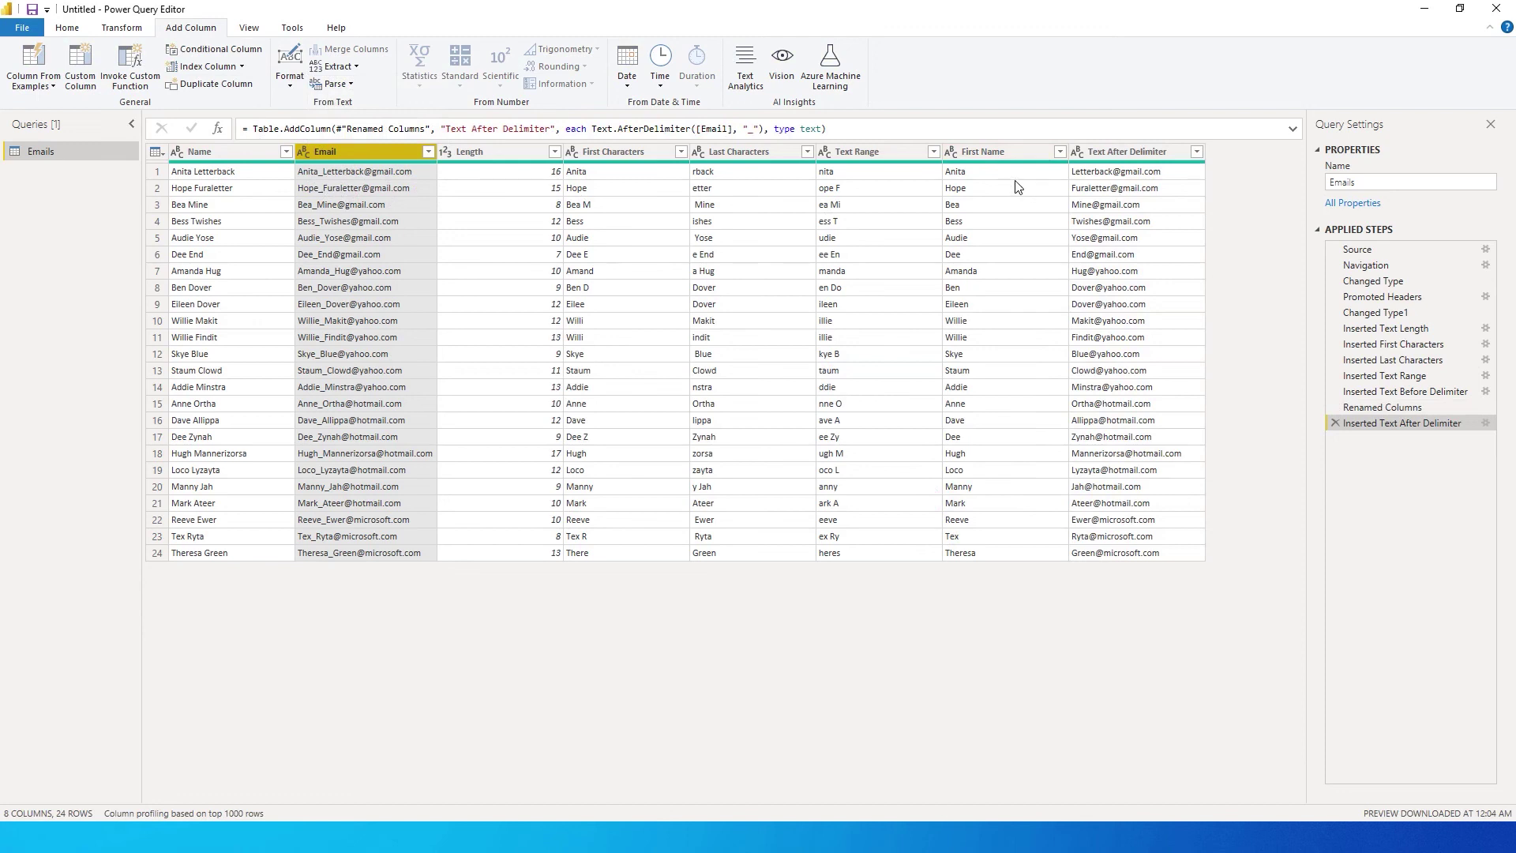
{"action": "left_click", "coordinate": [357, 68]}
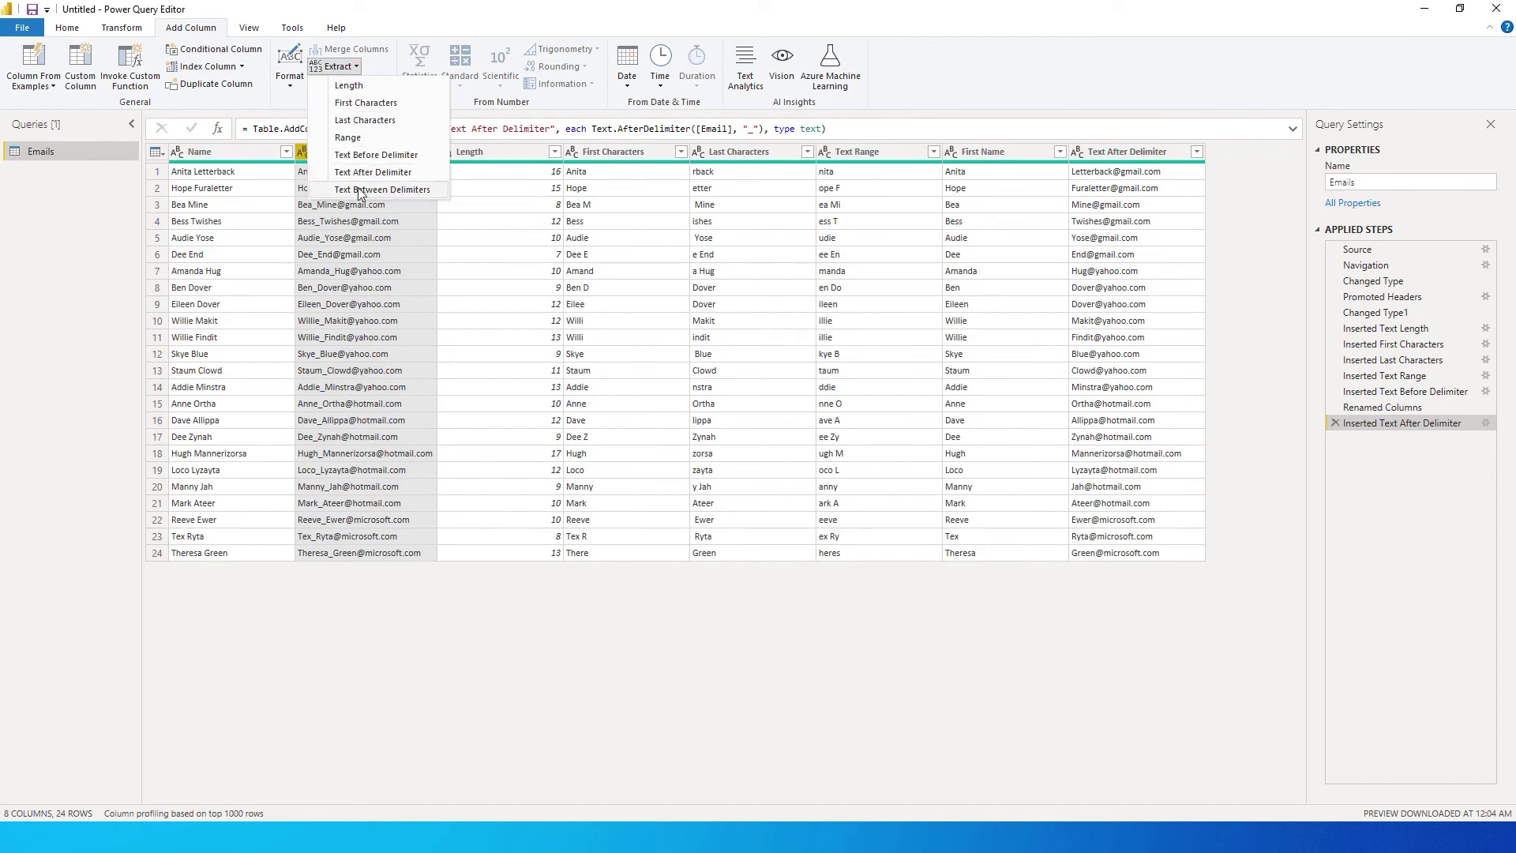
{"action": "left_click", "coordinate": [393, 192]}
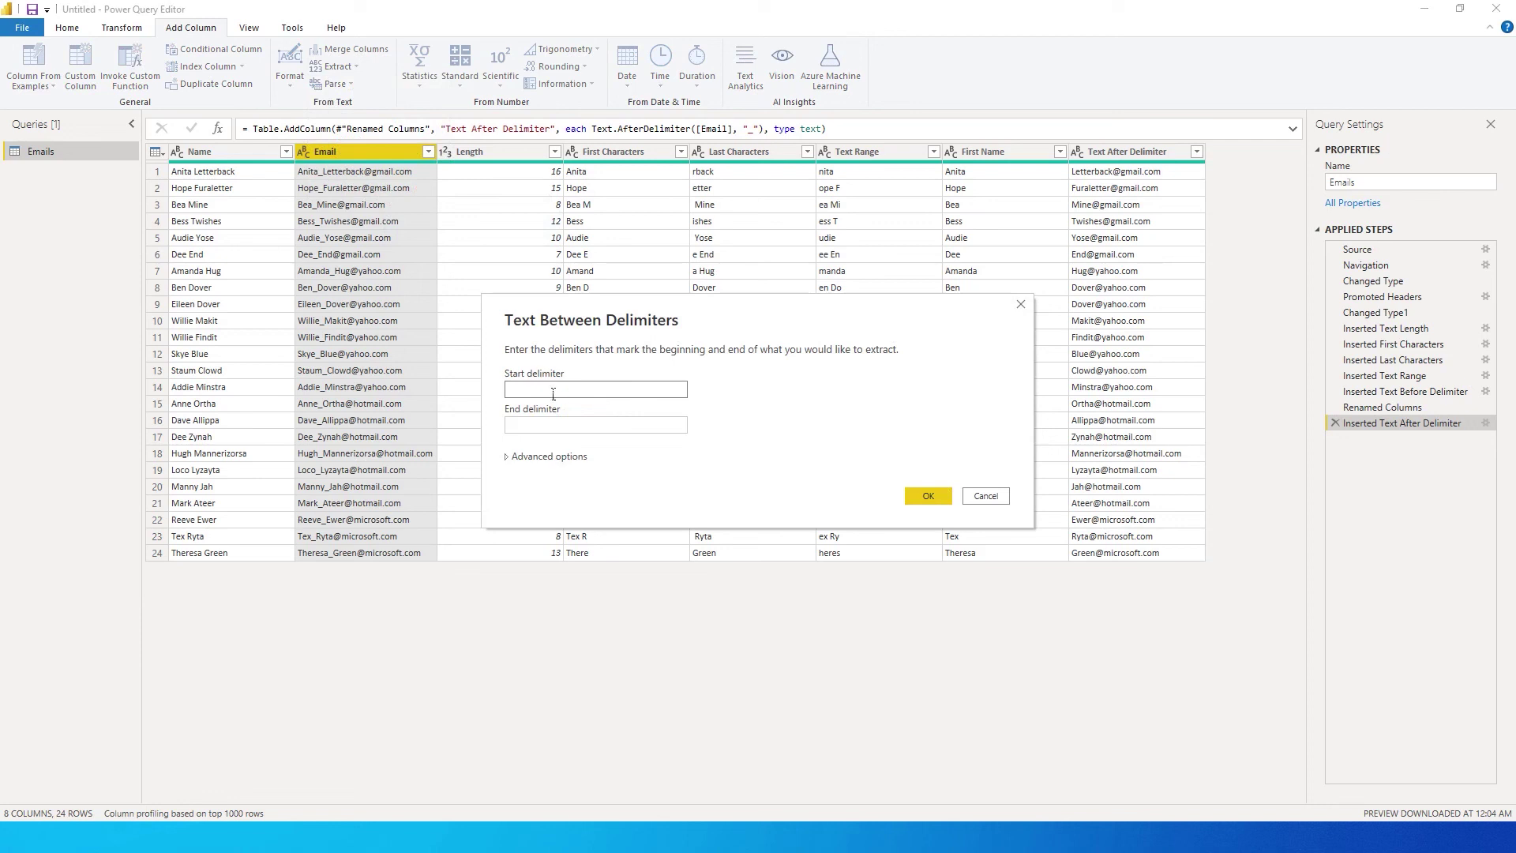
{"action": "type", "text": "_"}
{"action": "left_click", "coordinate": [552, 430]}
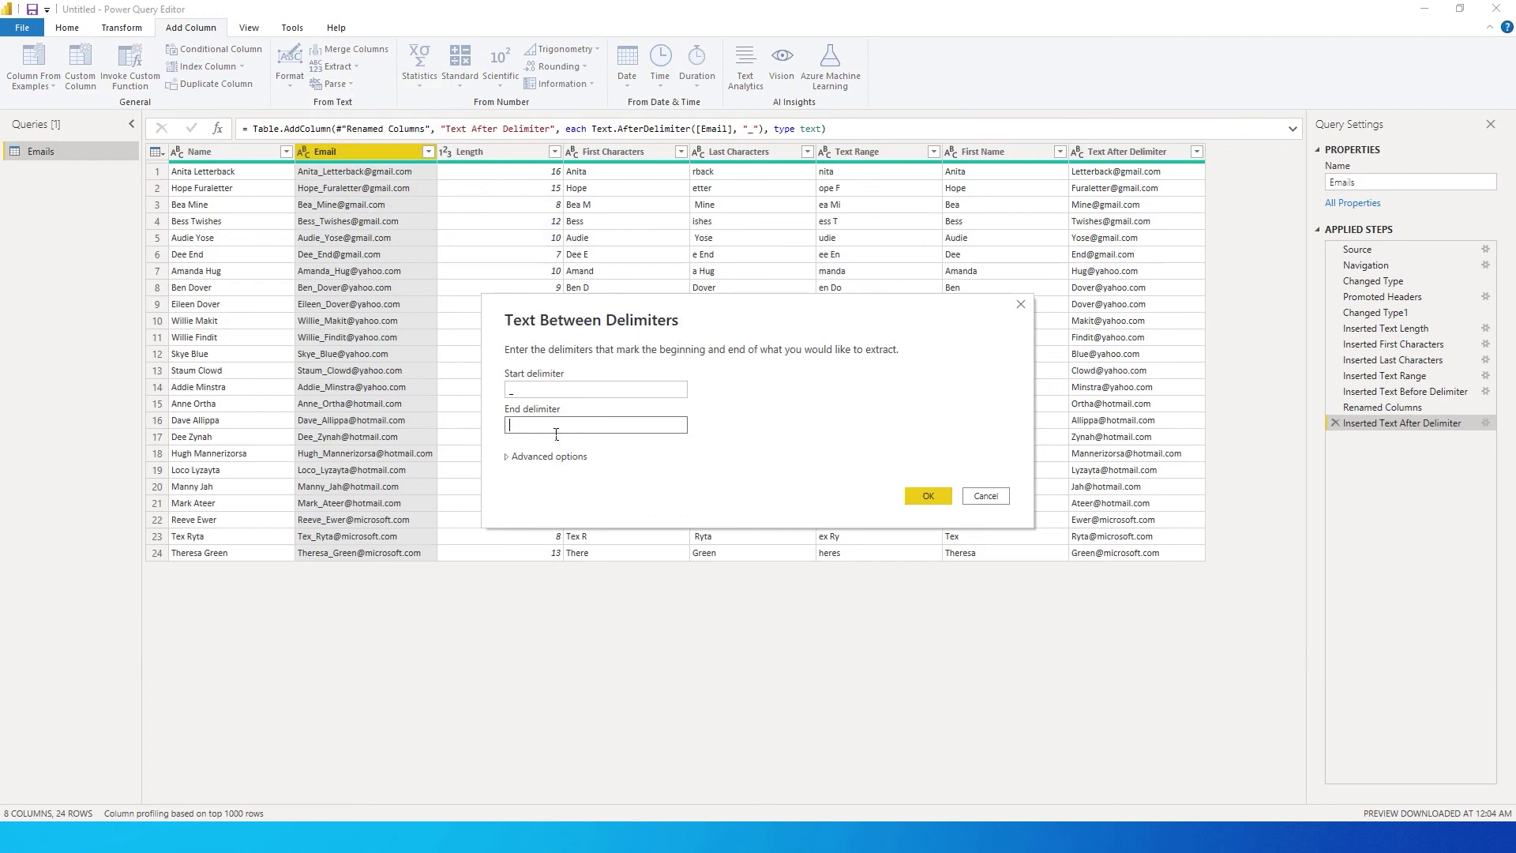
{"action": "type", "text": "@"}
{"action": "left_click", "coordinate": [540, 393]}
{"action": "left_click", "coordinate": [928, 496]}
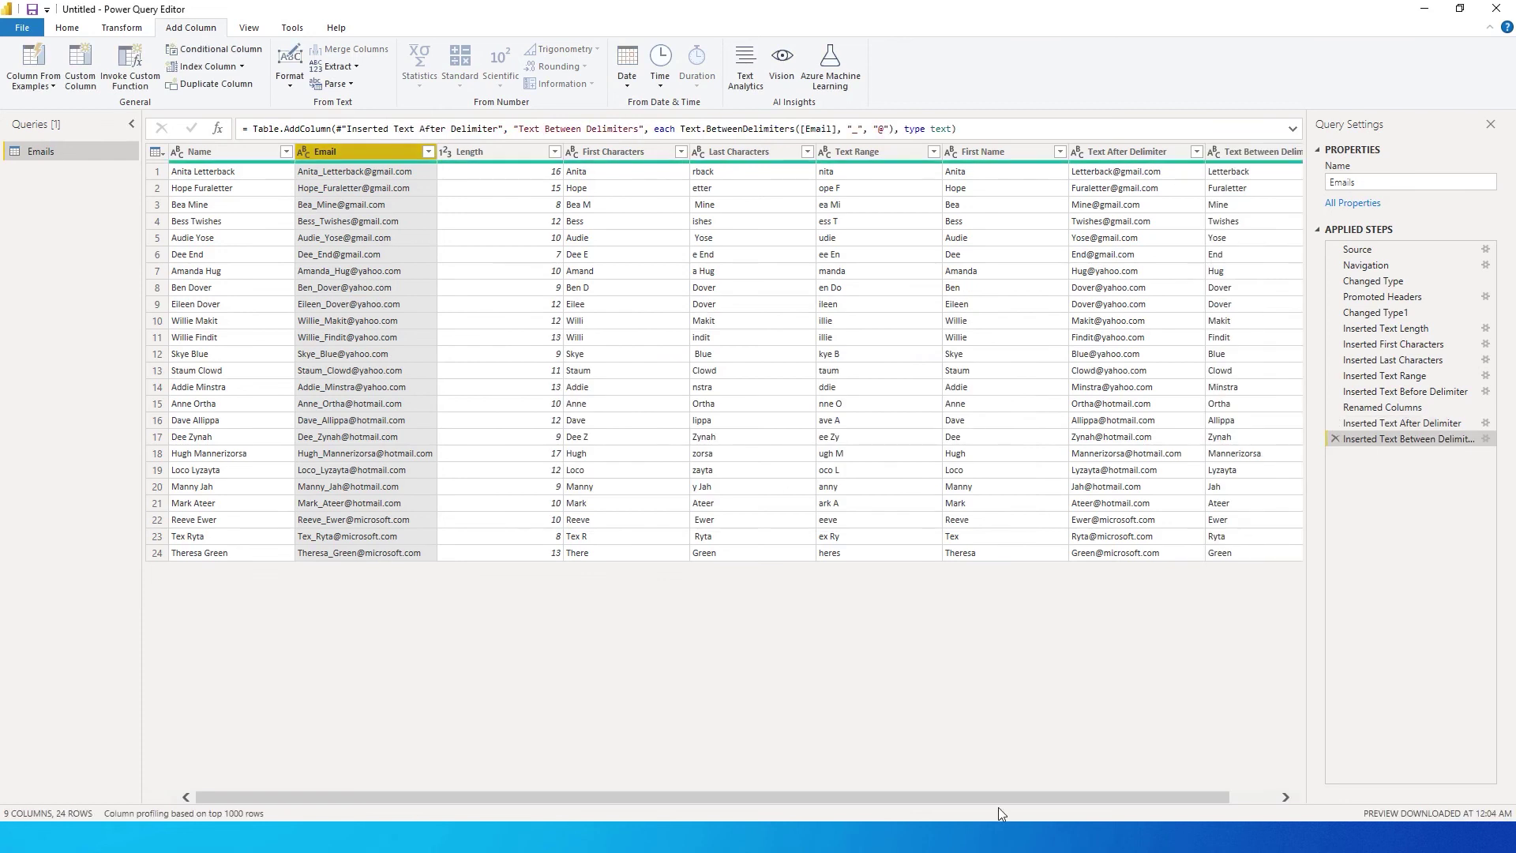
Rename the Text Between Delimiters column to Last Name.
{"action": "scroll", "coordinate": [1117, 792], "scroll_direction": "right", "scroll_amount": 1}
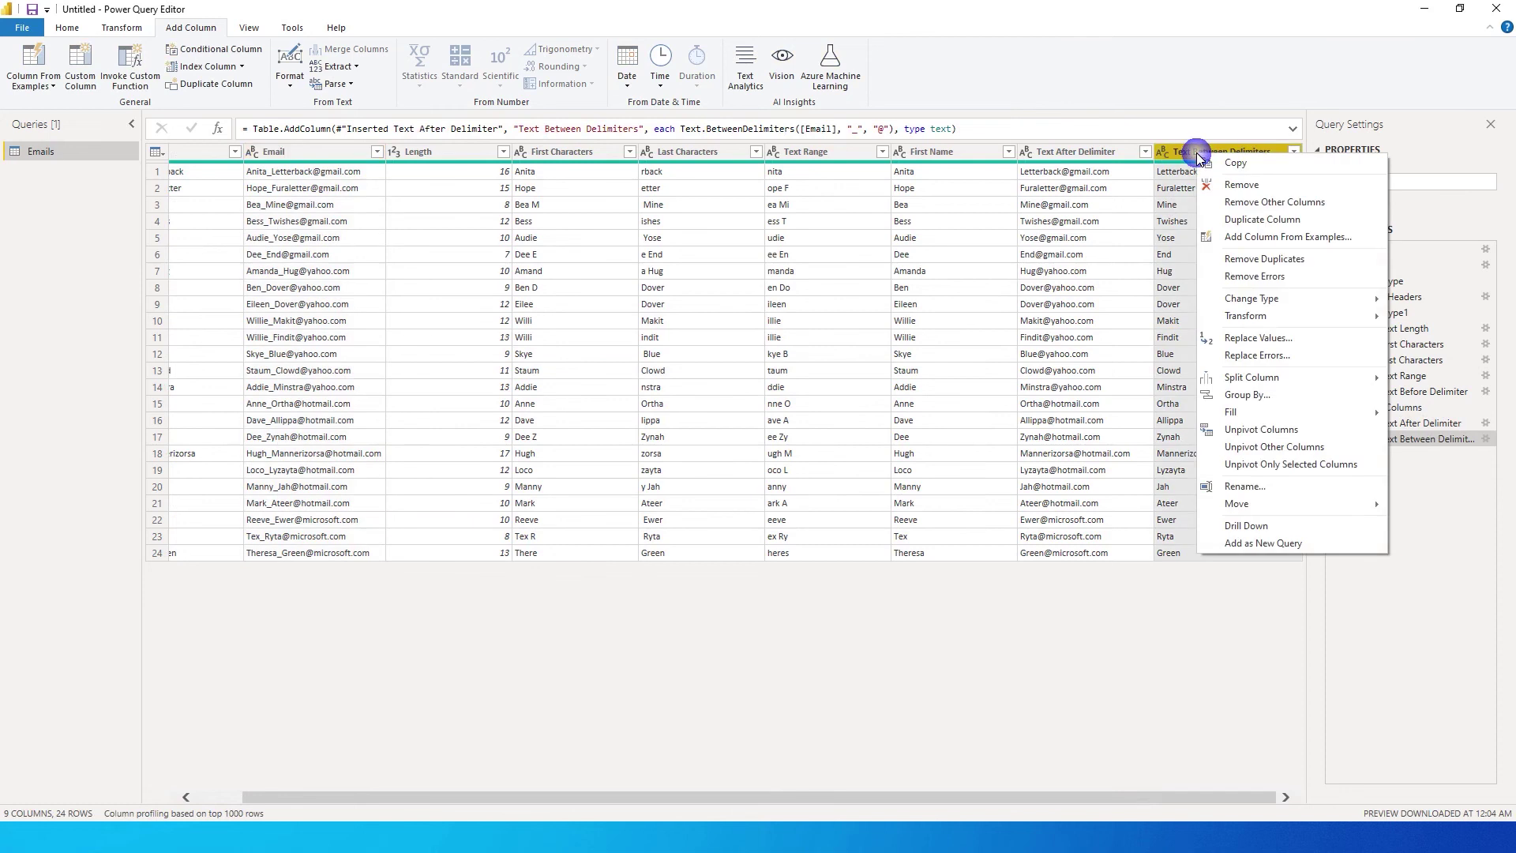
{"action": "left_click", "coordinate": [1248, 486]}
{"action": "type", "text": "Last Name"}
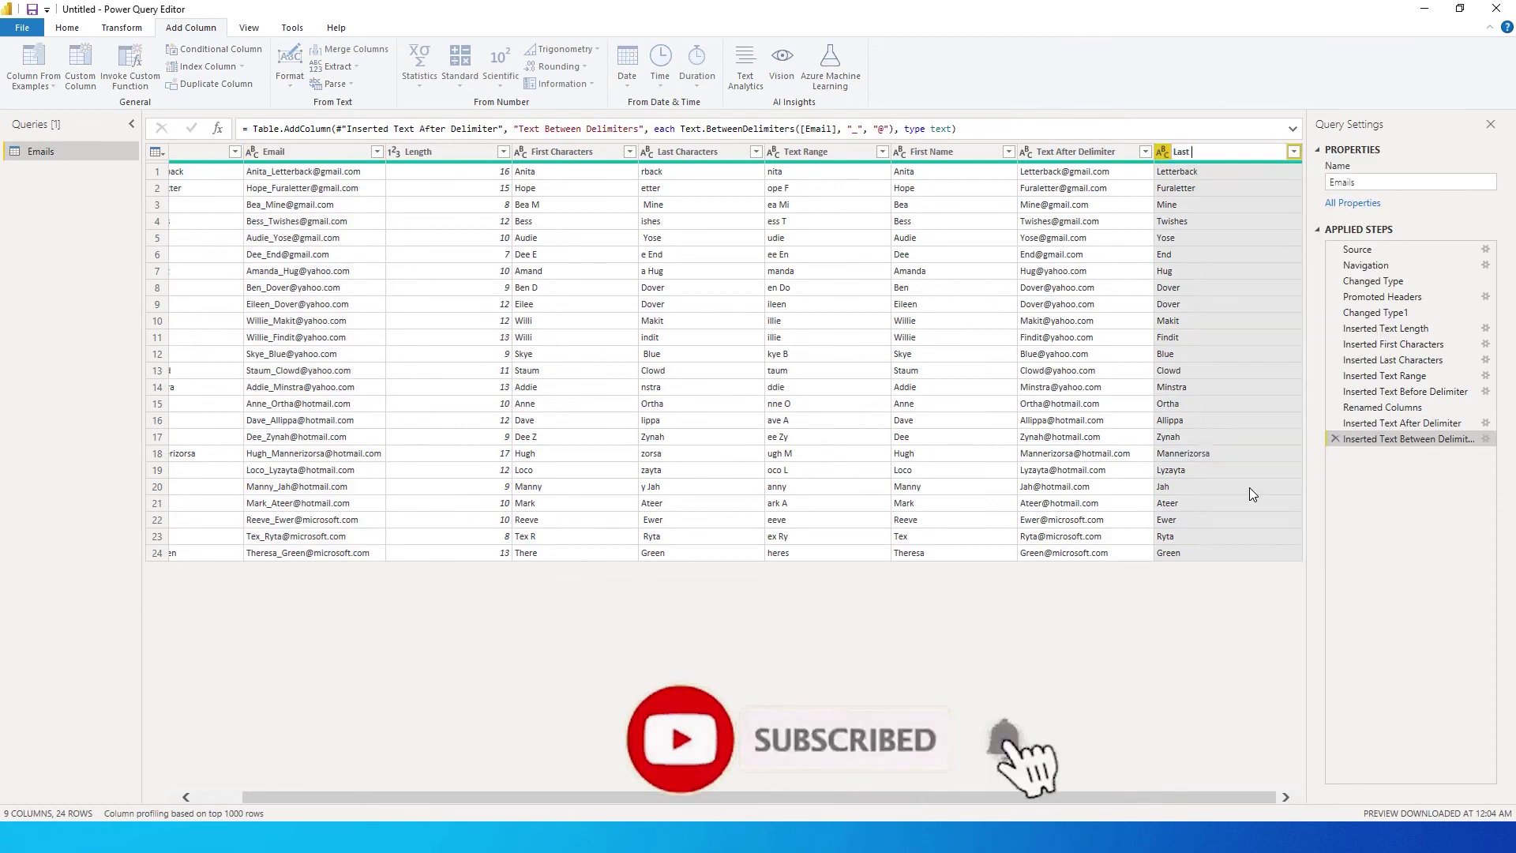
{"action": "key", "text": "Return"}
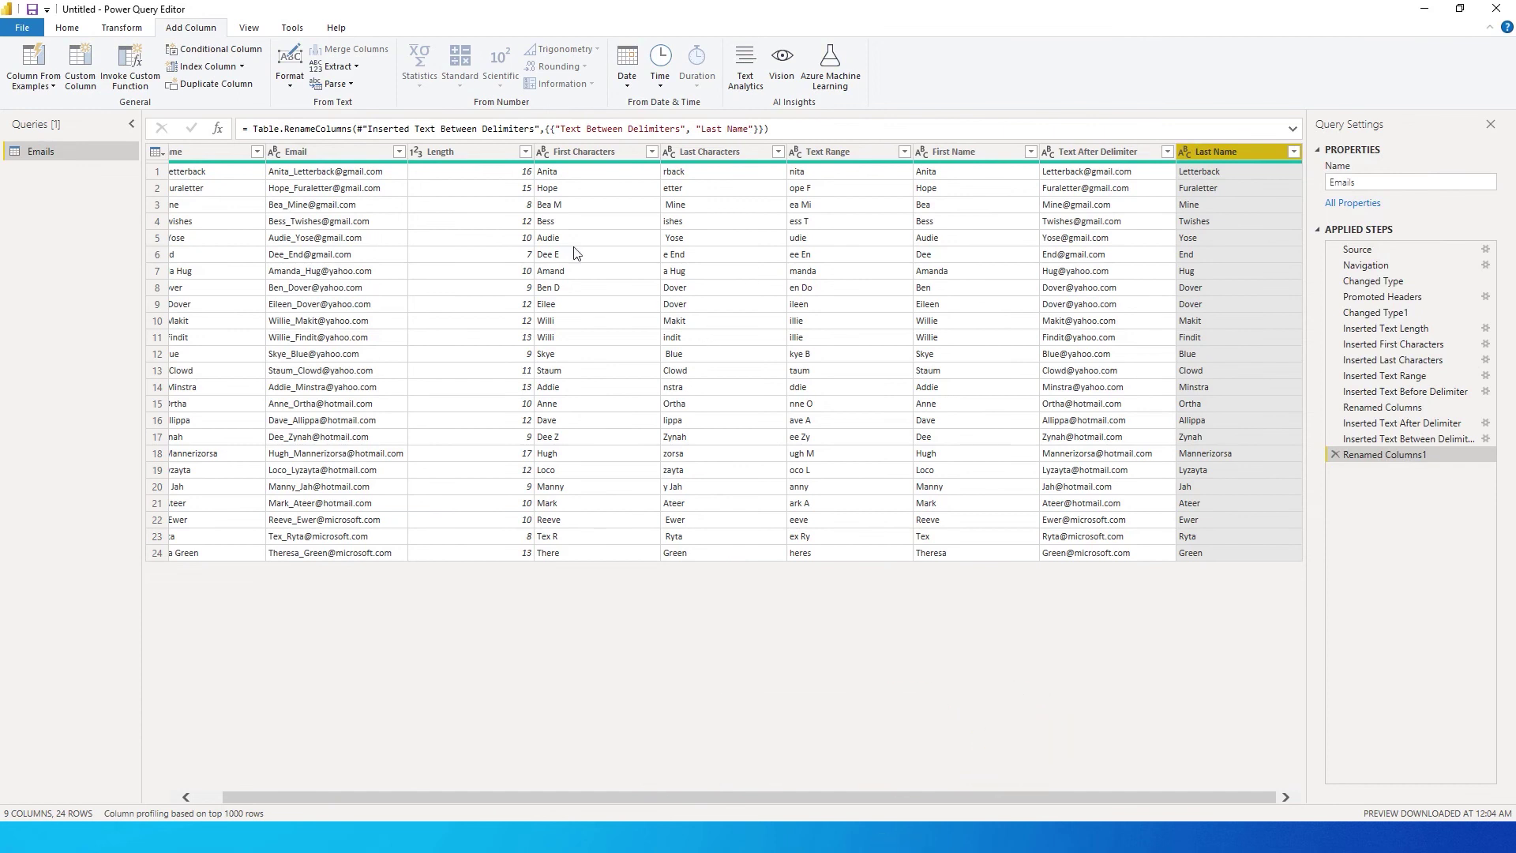
{"action": "left_click", "coordinate": [359, 150]}
{"action": "left_click", "coordinate": [338, 66]}
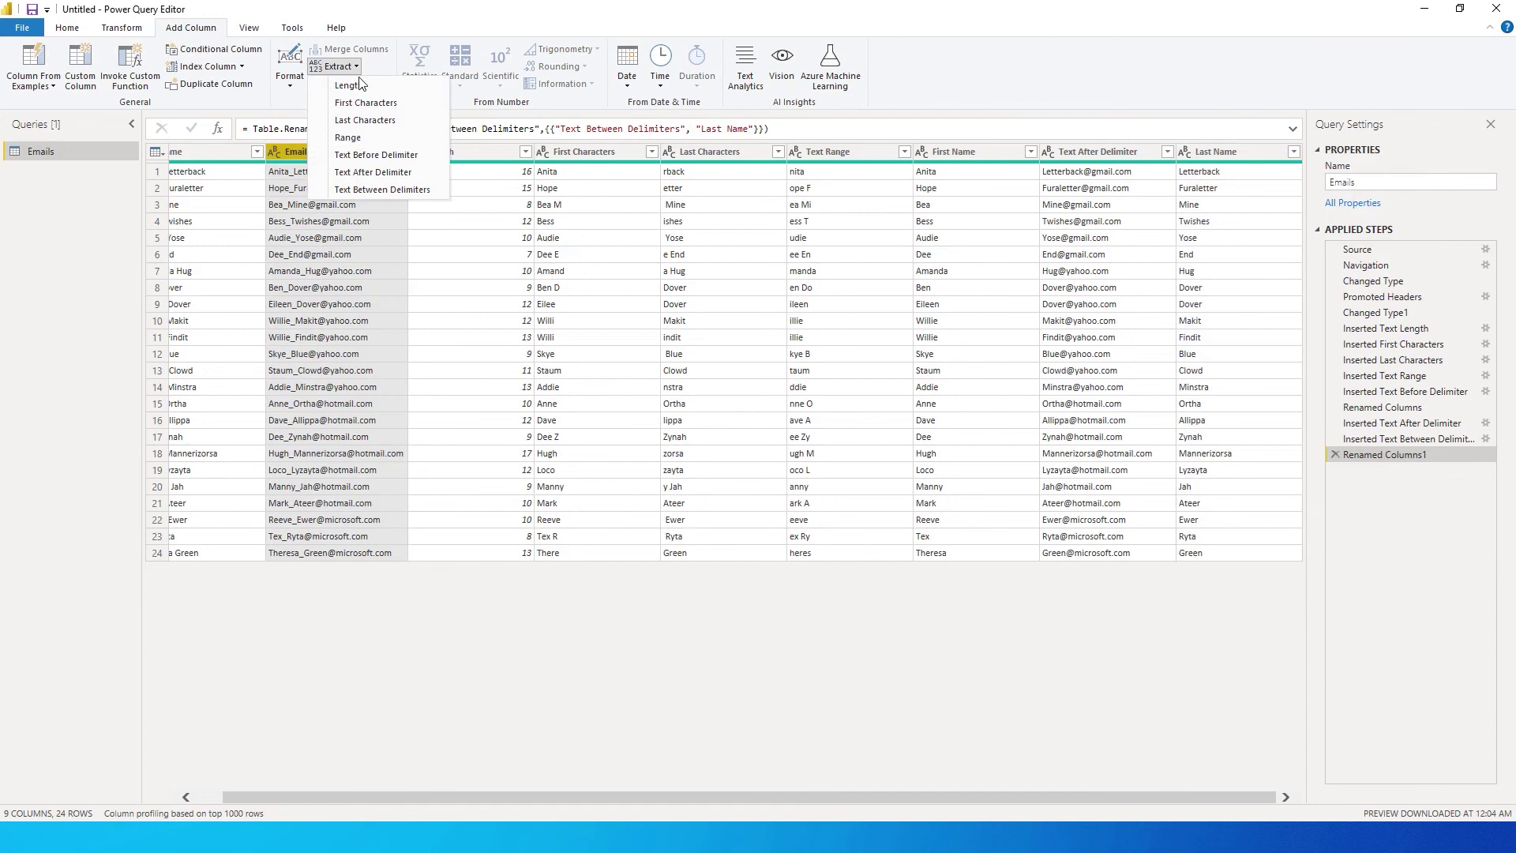
Extract each Email's domain between '@' and '.' into a Text Between Delimiters column.
{"action": "left_click", "coordinate": [387, 192]}
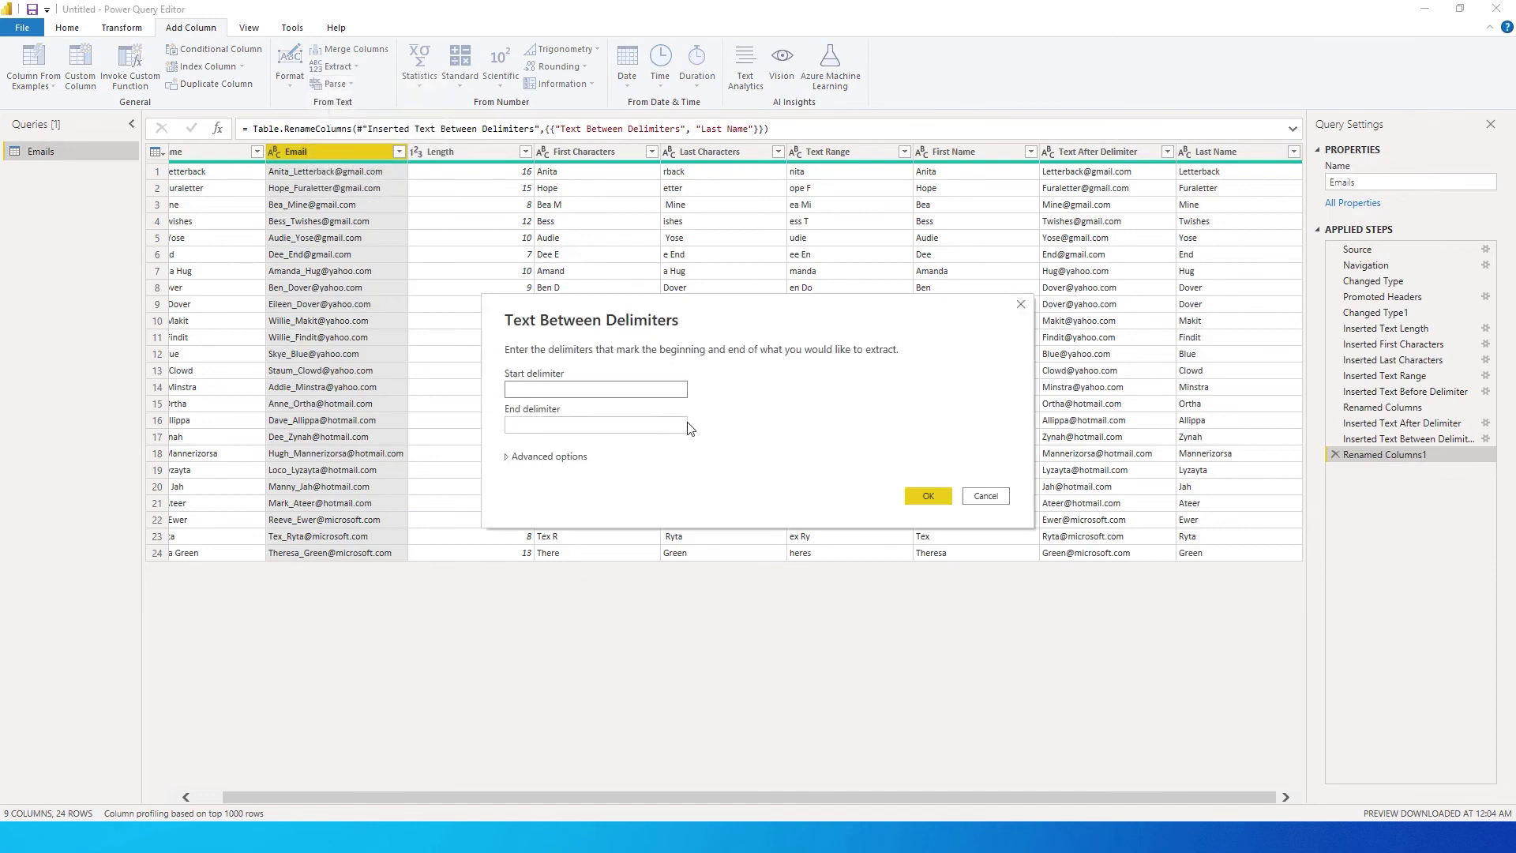
{"action": "type", "text": "@"}
{"action": "left_click", "coordinate": [561, 423]}
{"action": "type", "text": "."}
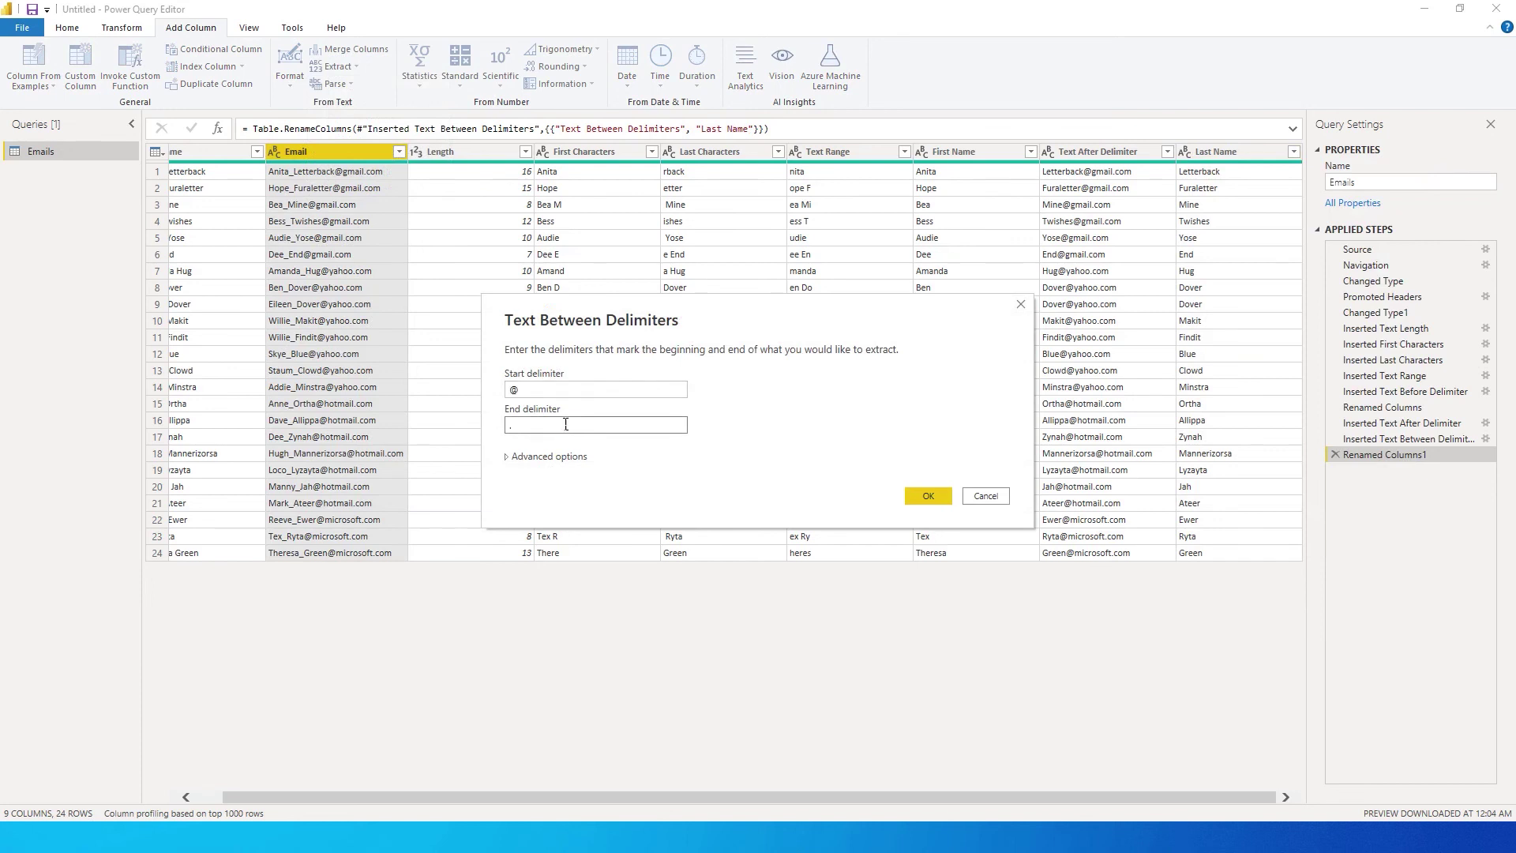
{"action": "left_click", "coordinate": [925, 496]}
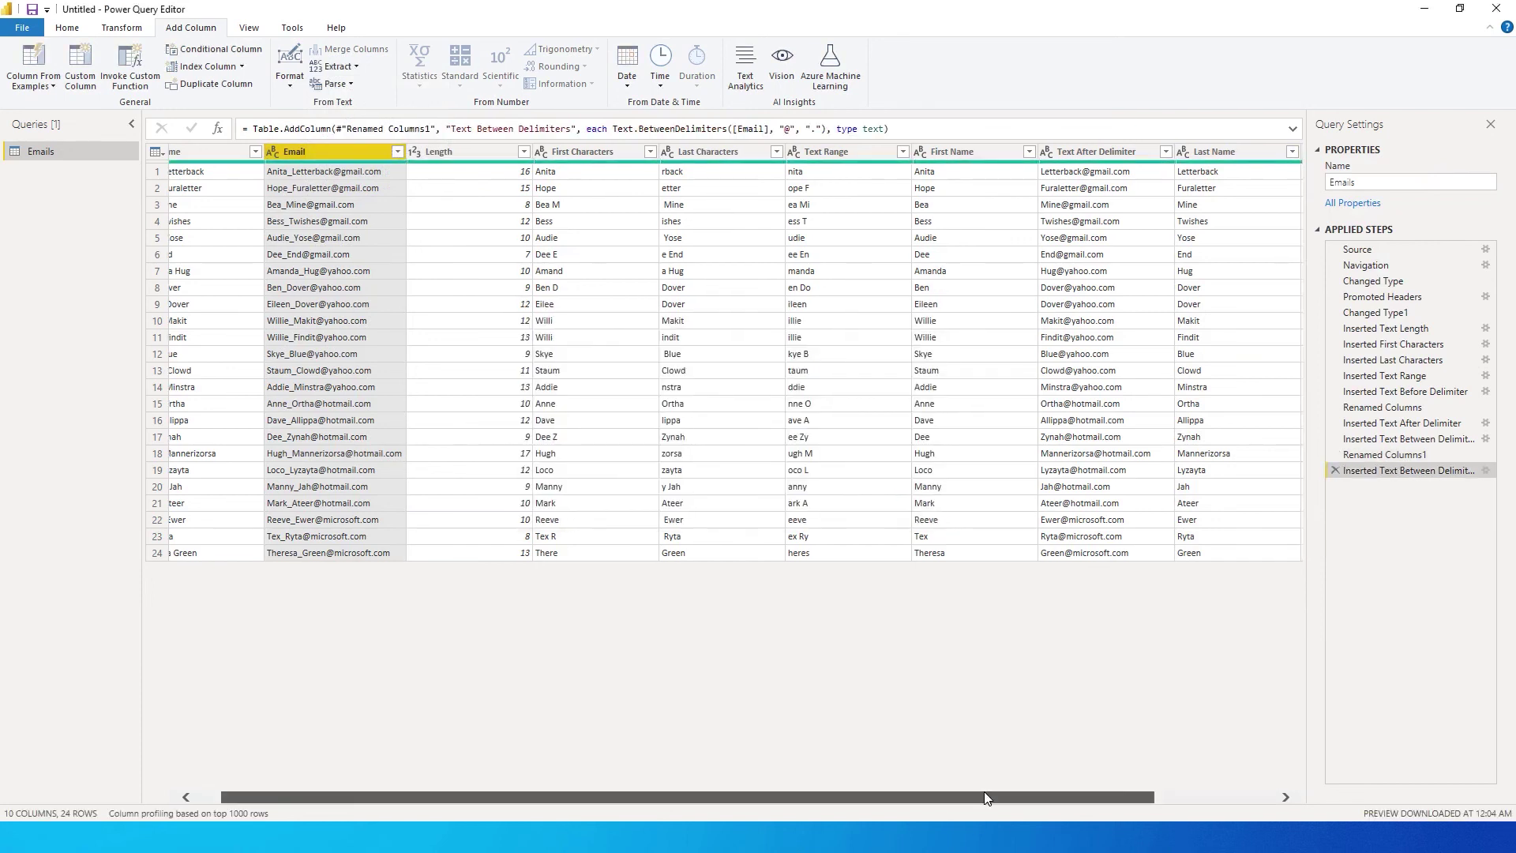
{"action": "left_click_drag", "start_coordinate": [968, 793], "coordinate": [1150, 792]}
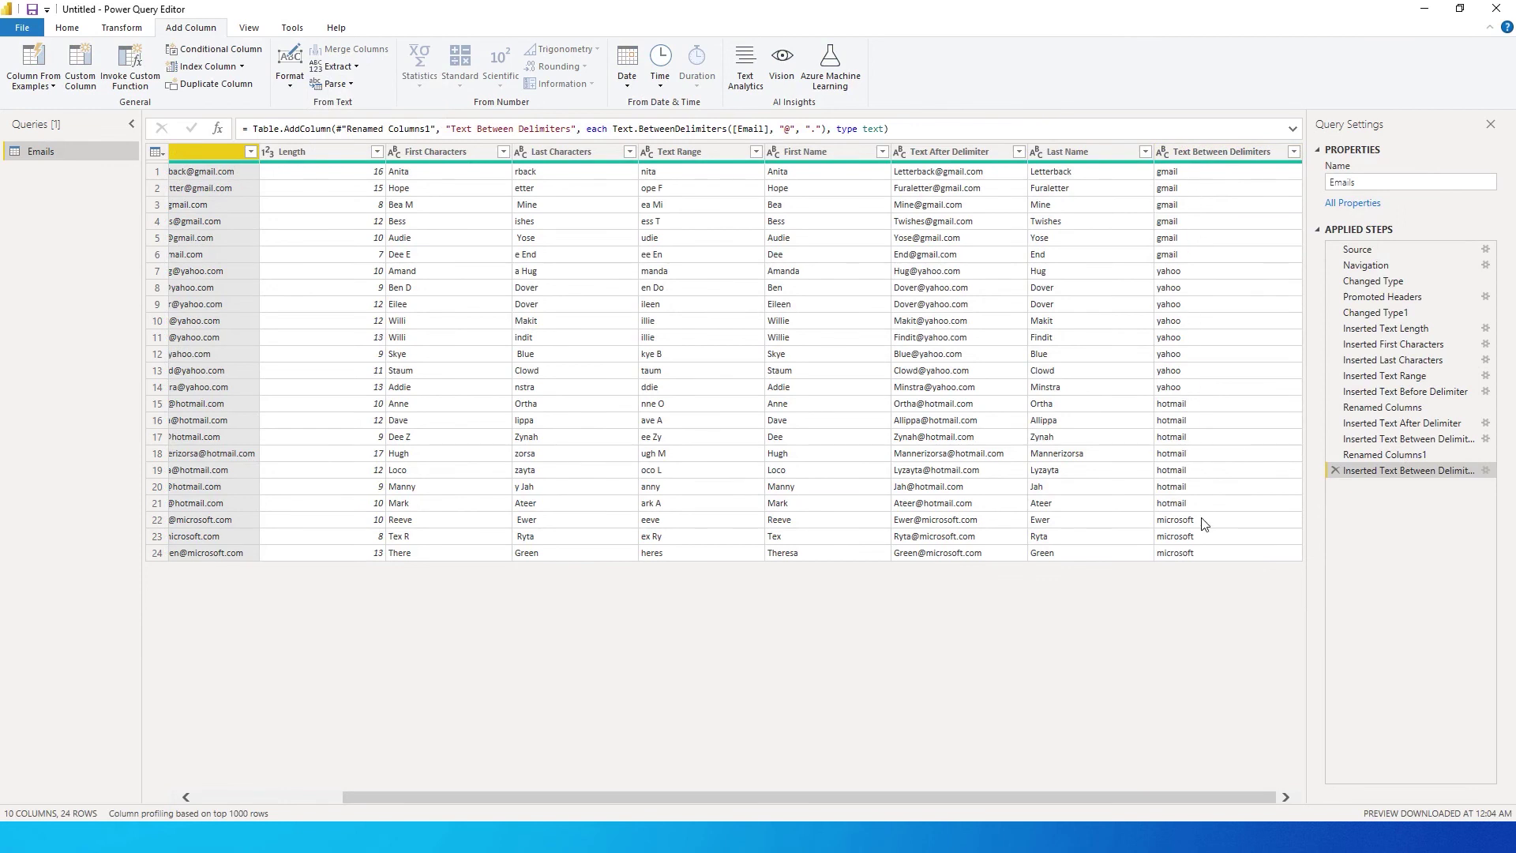
{"action": "left_click_drag", "start_coordinate": [1181, 799], "coordinate": [1033, 797]}
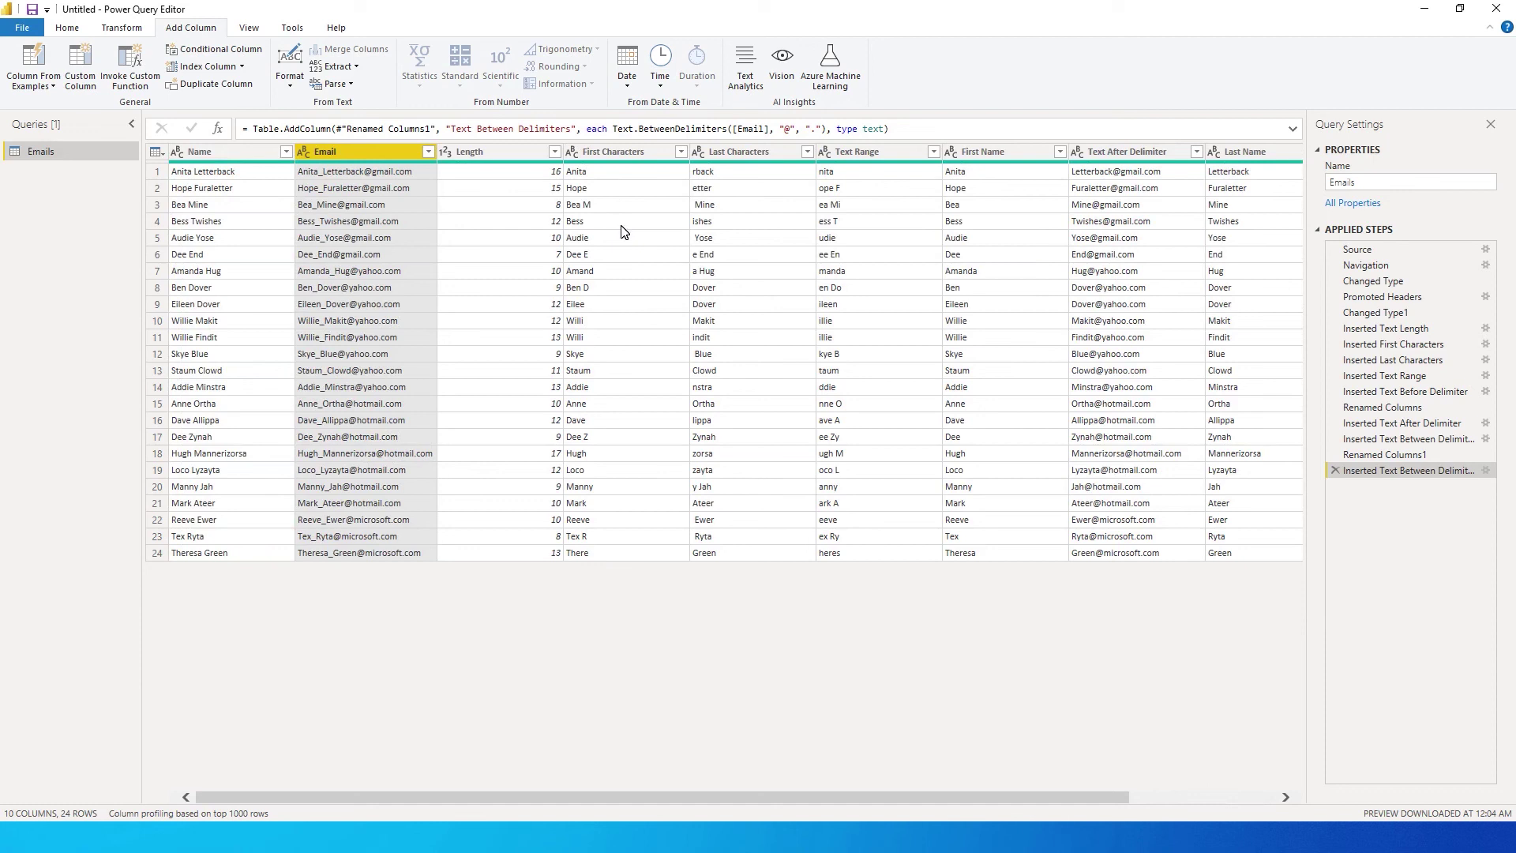
Open the Add Column Extract menu listing the text extraction options for Email.
{"action": "left_click", "coordinate": [358, 68]}
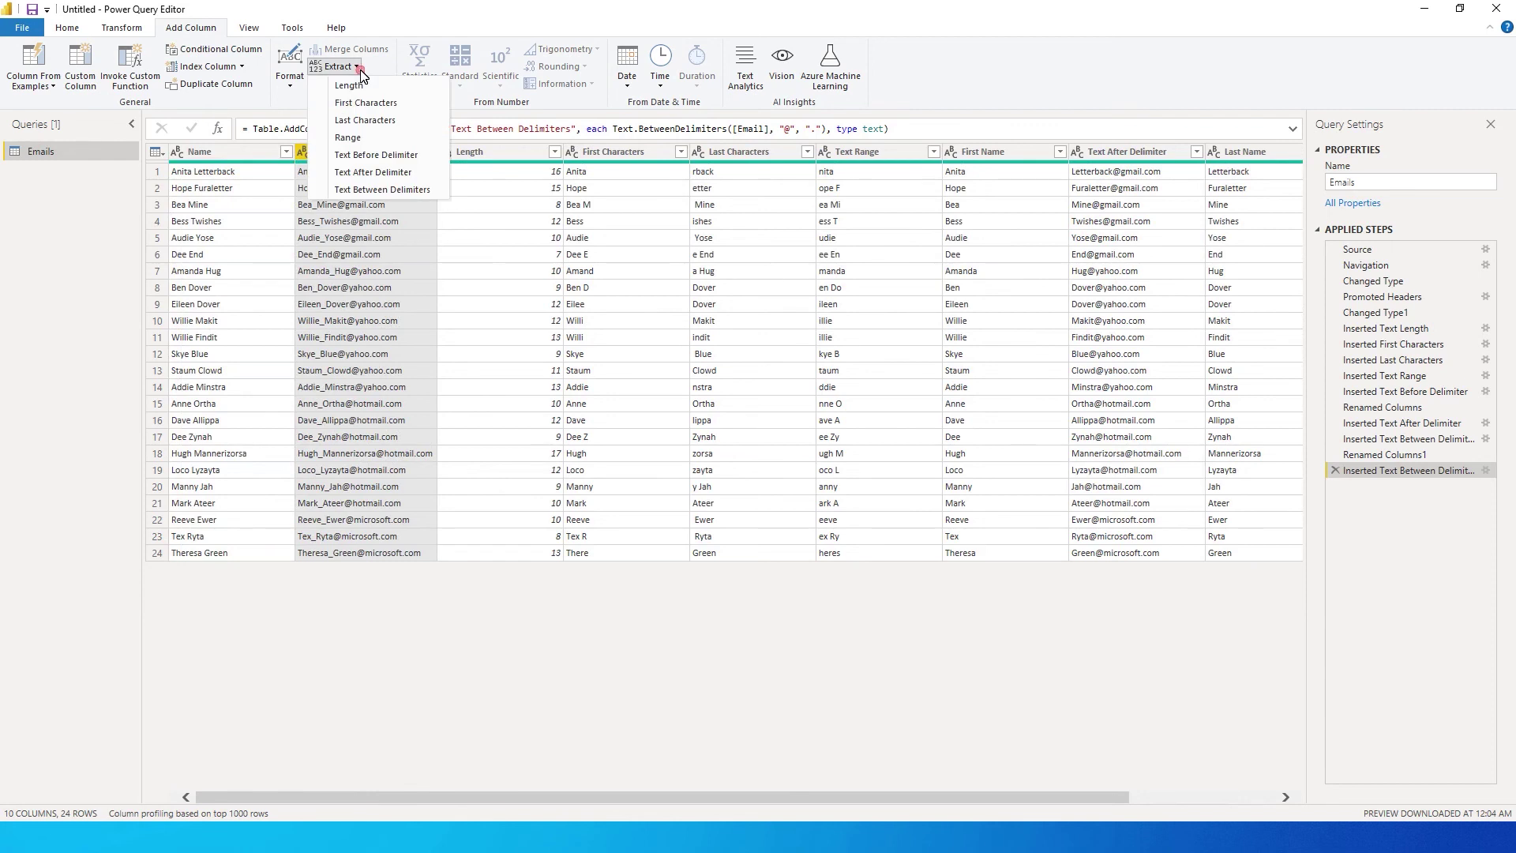